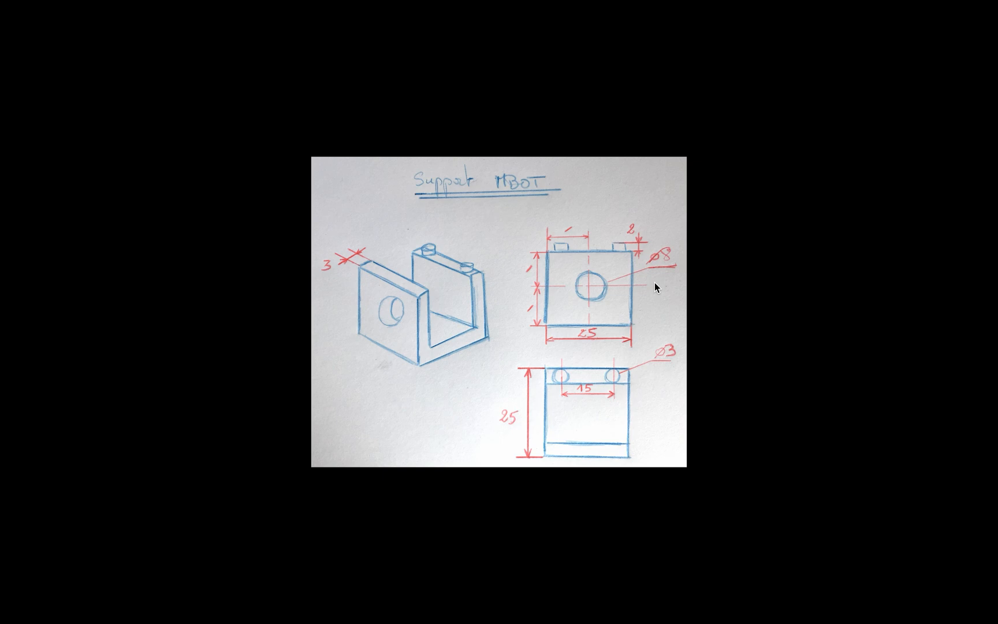
- Switch to Firefox, search the web for tinkercad and open the Tinkercad website
{"action": "key", "text": "ctrl+Up"}
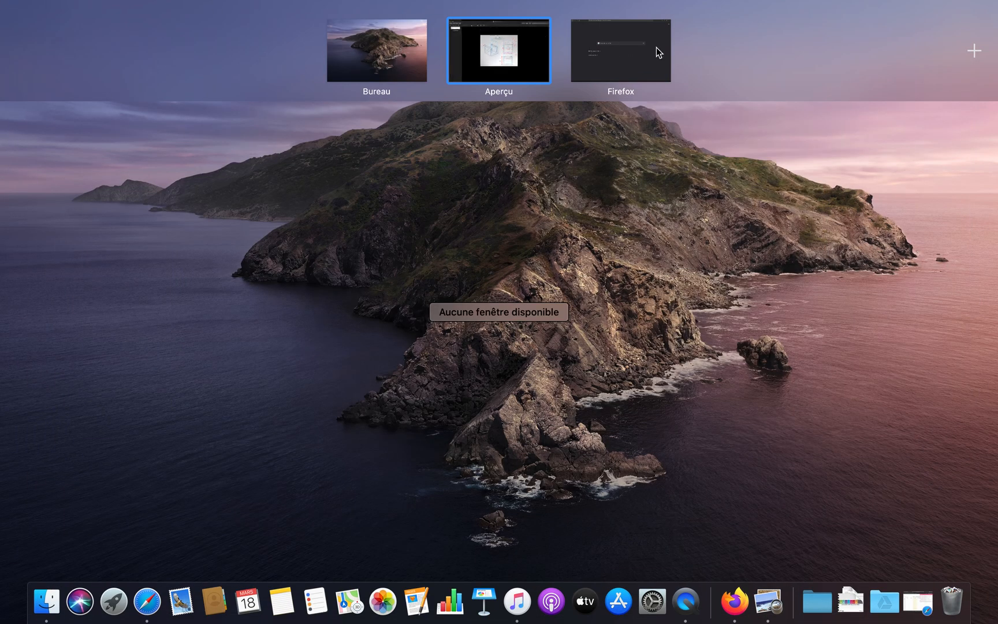
{"action": "left_click", "coordinate": [656, 47]}
{"action": "left_click", "coordinate": [433, 264]}
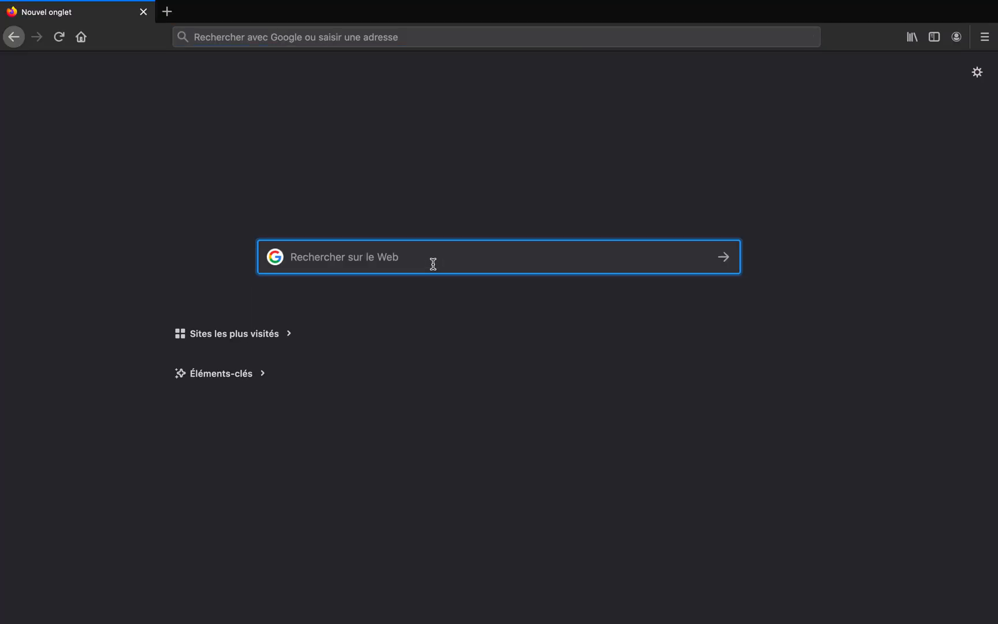
{"action": "type", "text": "tinkercad"}
{"action": "key", "text": "Return"}
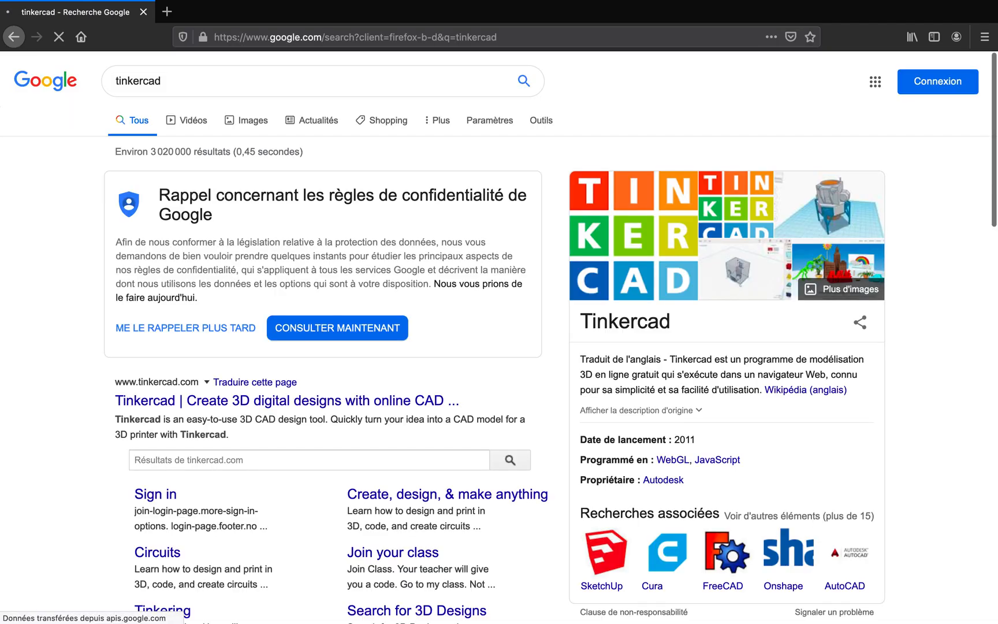
{"action": "left_click", "coordinate": [210, 403]}
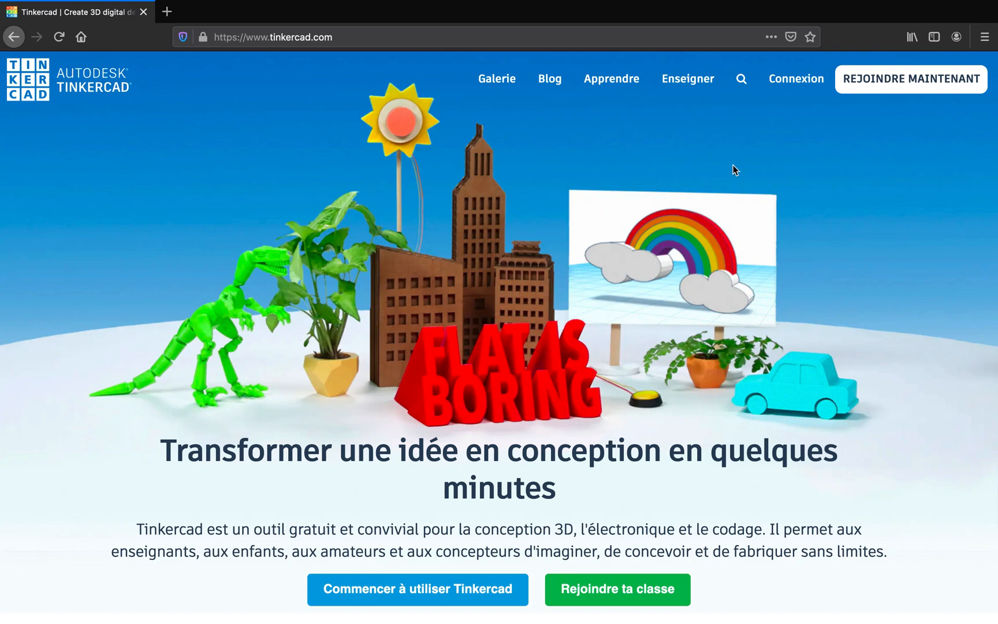
- Start joining Tinkercad as a student, paste the class code and submit it to access the class
{"action": "left_click", "coordinate": [913, 88]}
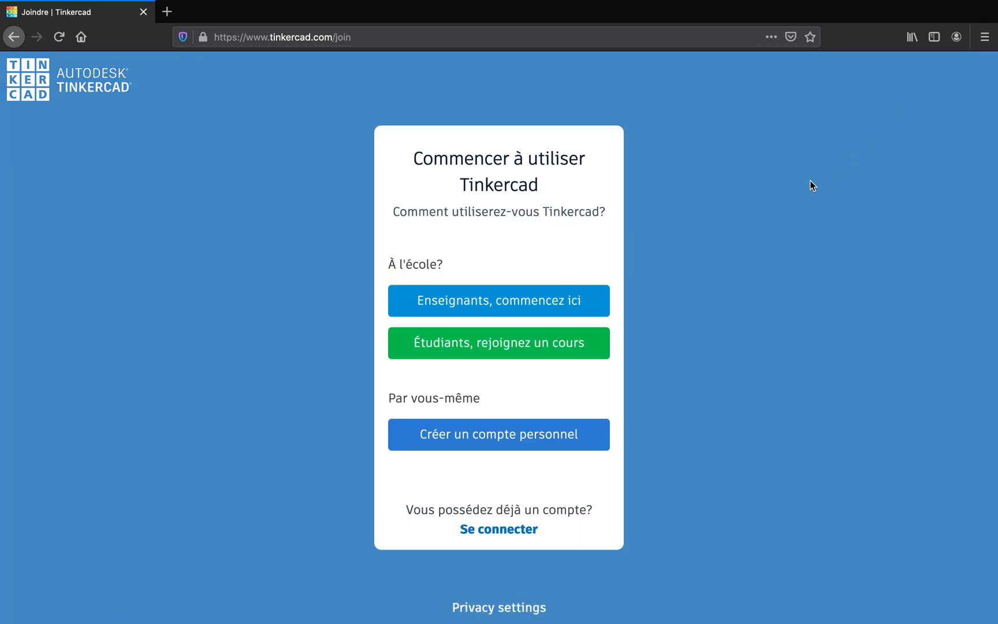
{"action": "left_click", "coordinate": [445, 351]}
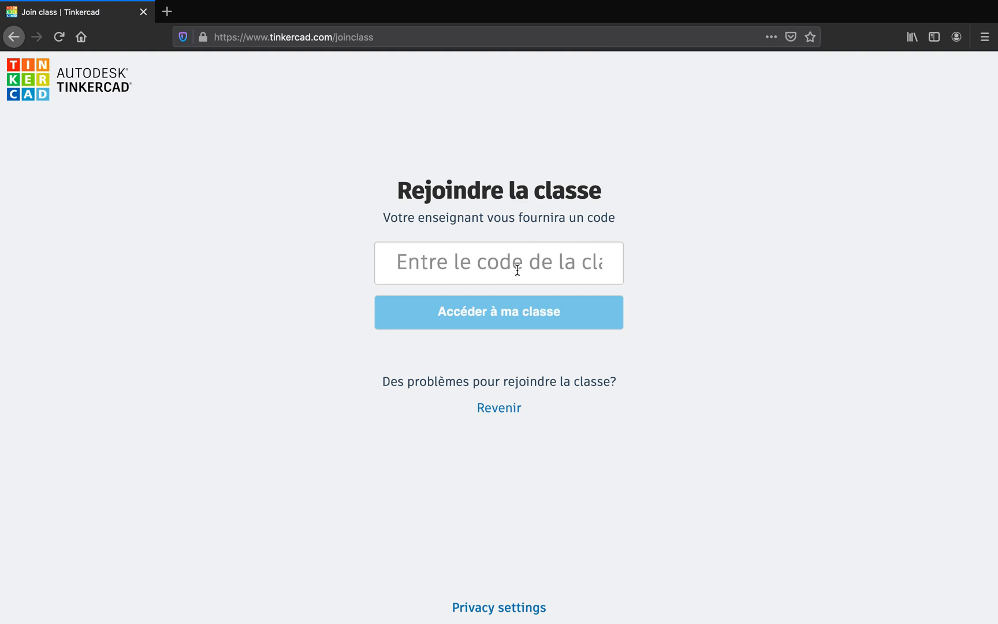
{"action": "right_click", "coordinate": [452, 265]}
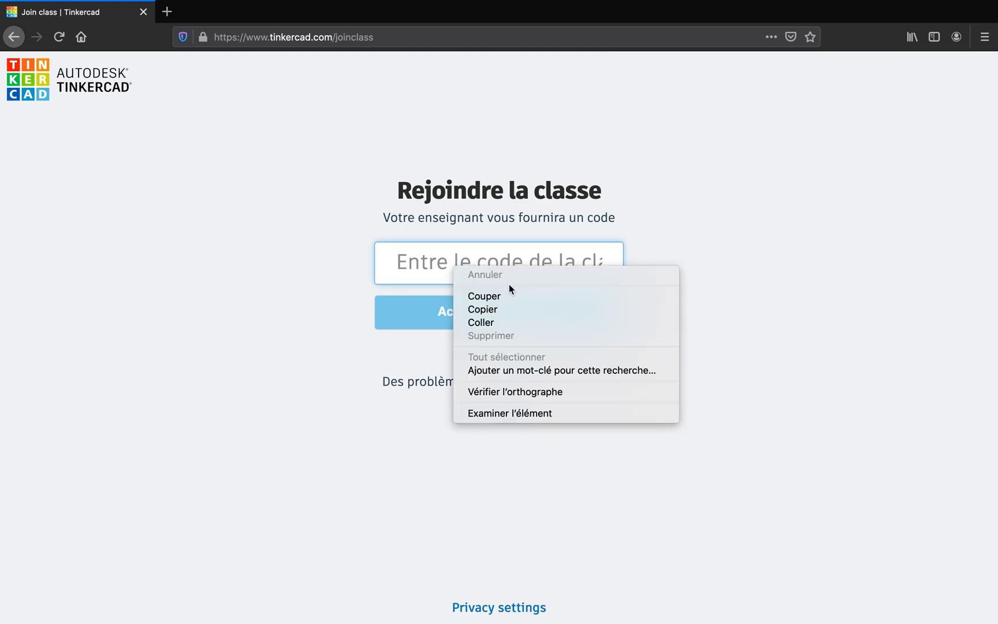
{"action": "left_click", "coordinate": [487, 324]}
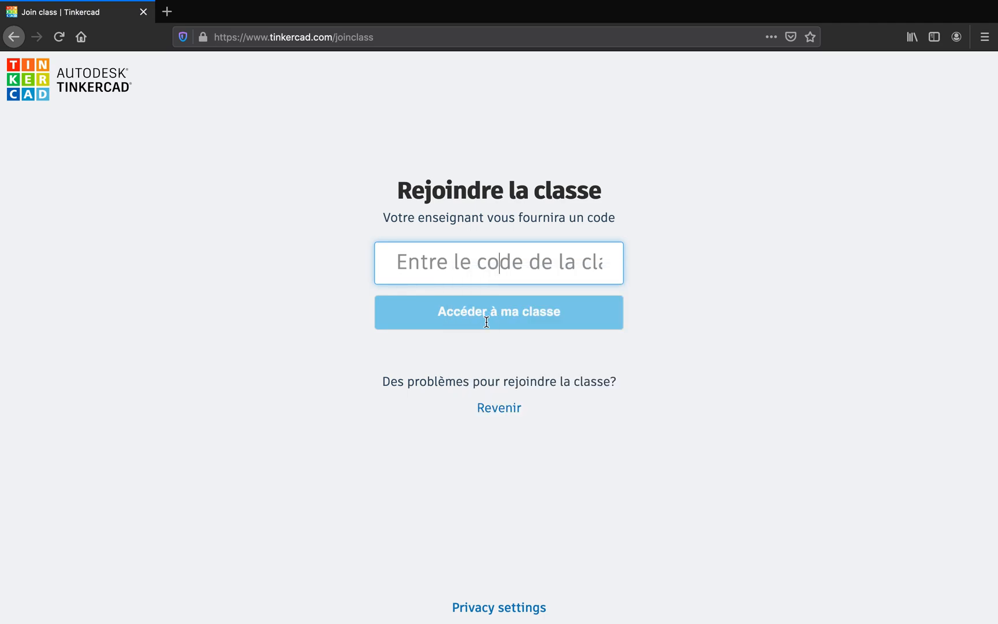
{"action": "left_click", "coordinate": [484, 315]}
- Enter the student's nickname for the fablab class and sign in
{"action": "left_click", "coordinate": [491, 270]}
{"action": "type", "text": "pierre"}
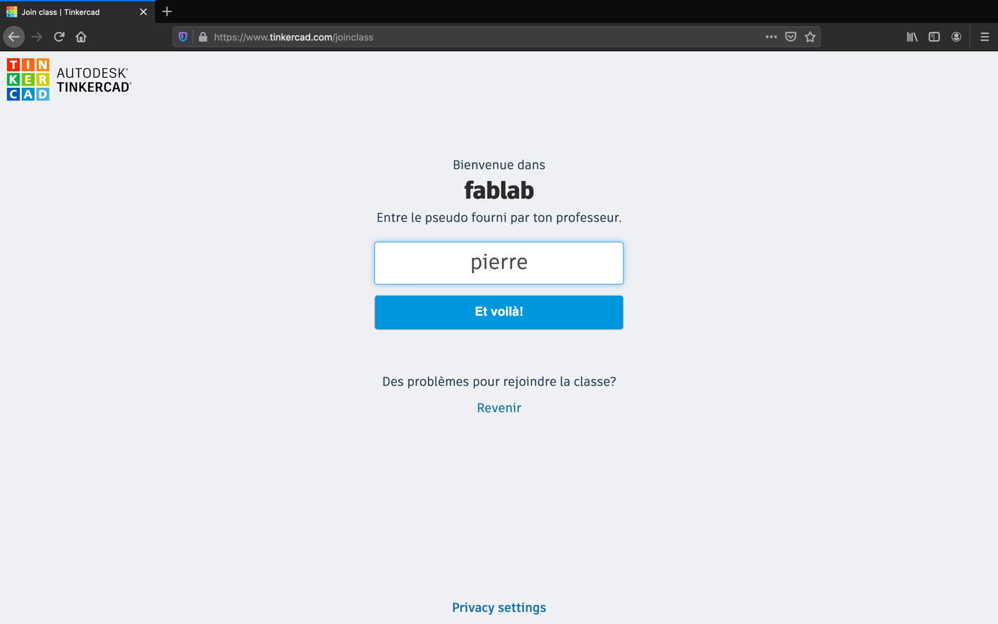
{"action": "left_click", "coordinate": [513, 321]}
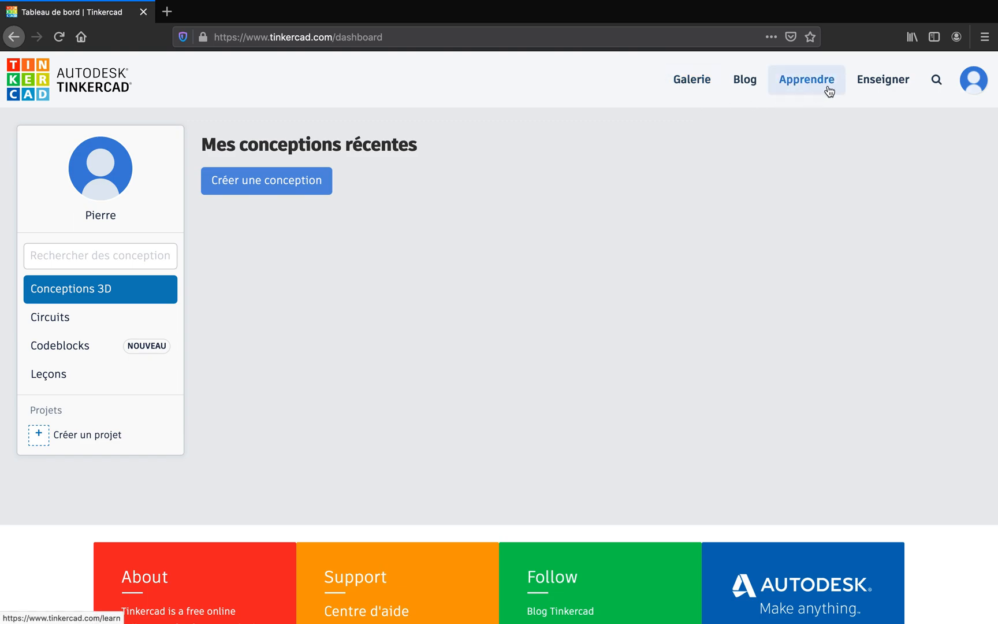
- Open the Tinkercad learning page and examine its 3D starter kits
{"action": "left_click", "coordinate": [805, 81]}
{"action": "scroll", "coordinate": [538, 415], "scroll_direction": "down", "scroll_amount": 2}
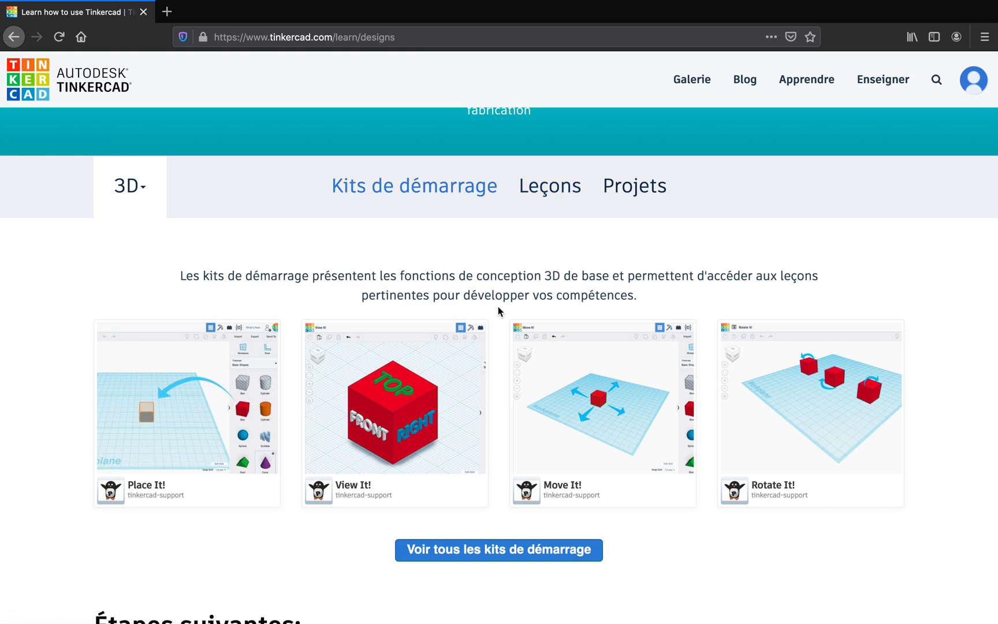
{"action": "scroll", "coordinate": [498, 311], "scroll_direction": "down", "scroll_amount": 3}
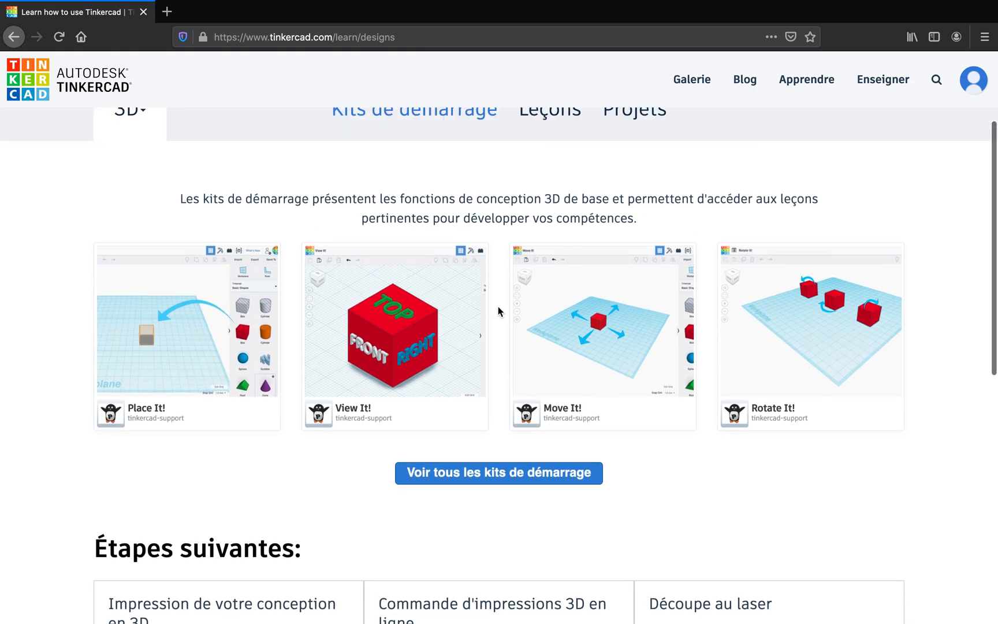
{"action": "scroll", "coordinate": [499, 311], "scroll_direction": "up", "scroll_amount": 3}
{"action": "scroll", "coordinate": [500, 310], "scroll_direction": "up", "scroll_amount": 2}
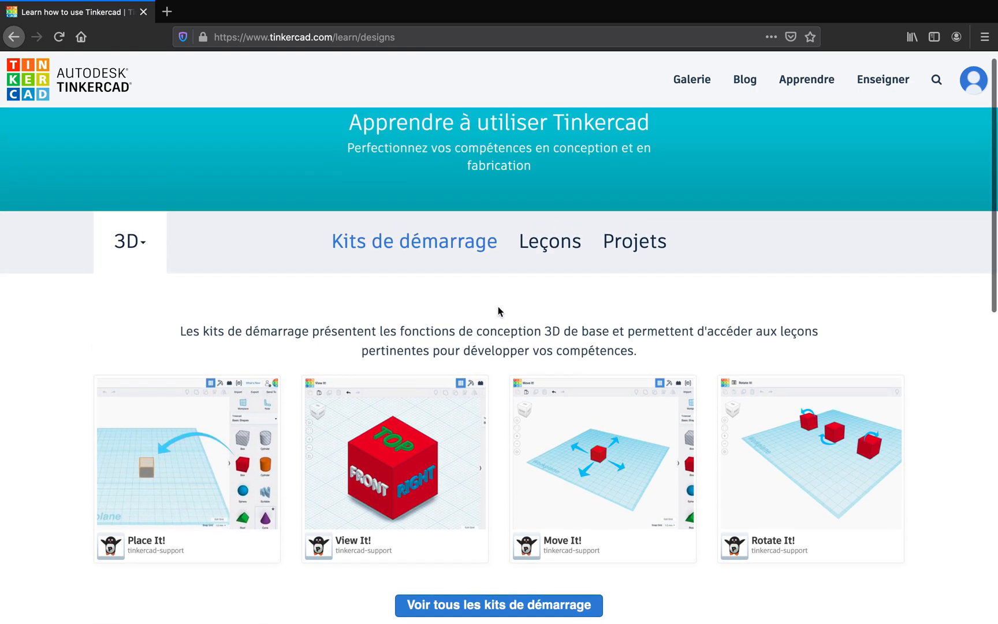
- Switch to Preview to review the dimensioned Support MBOT sketch, and return to Firefox
{"action": "key", "text": "ctrl+Up"}
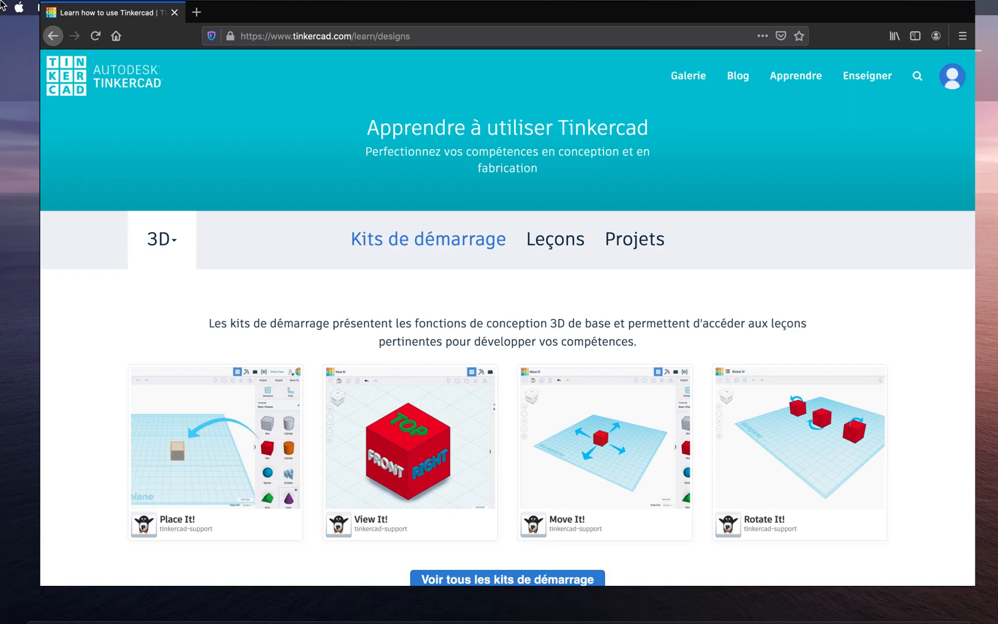
{"action": "left_click", "coordinate": [471, 39]}
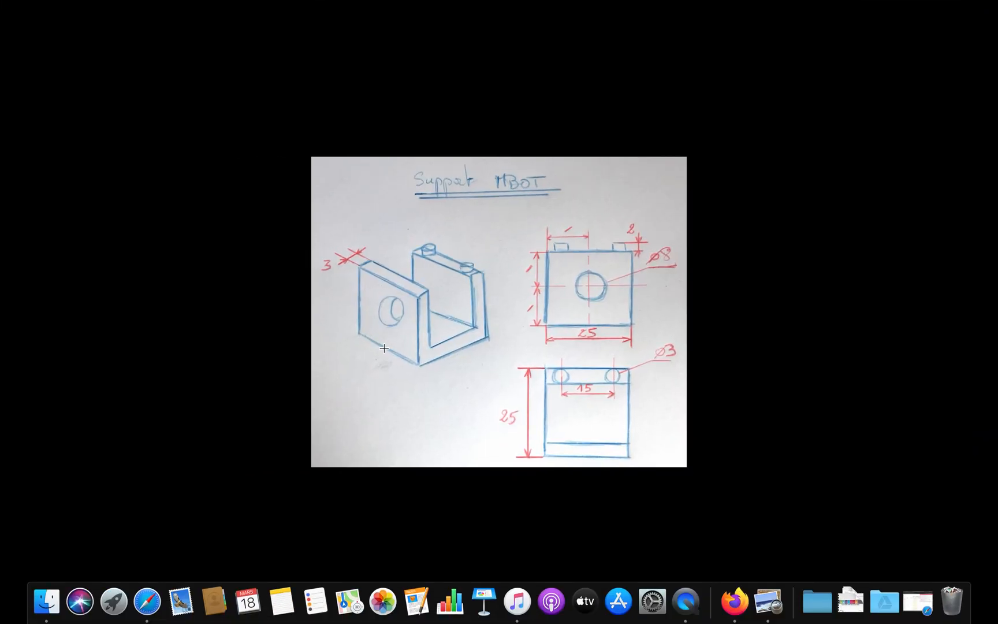
{"action": "mouse_move", "coordinate": [1, 2]}
{"action": "left_click", "coordinate": [624, 54]}
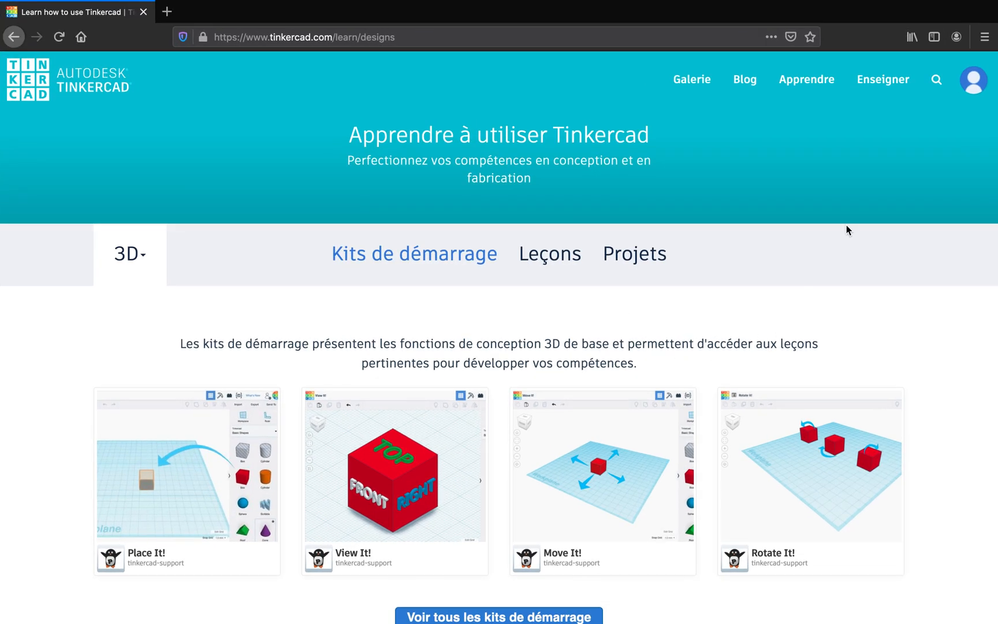
- Return to the Tinkercad dashboard and create a new 3D design
{"action": "left_click", "coordinate": [36, 90]}
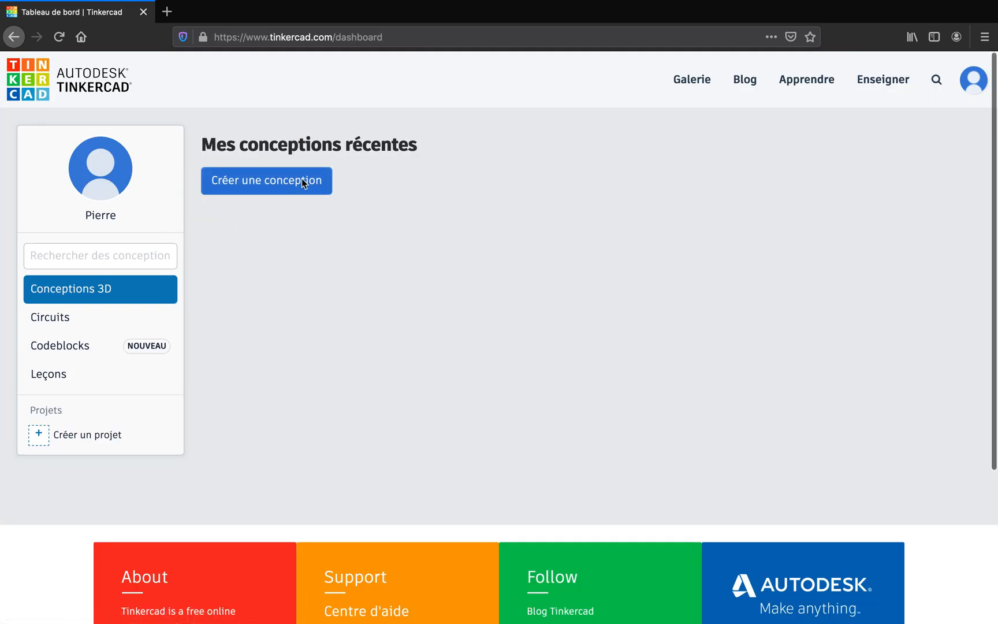
{"action": "left_click", "coordinate": [275, 180]}
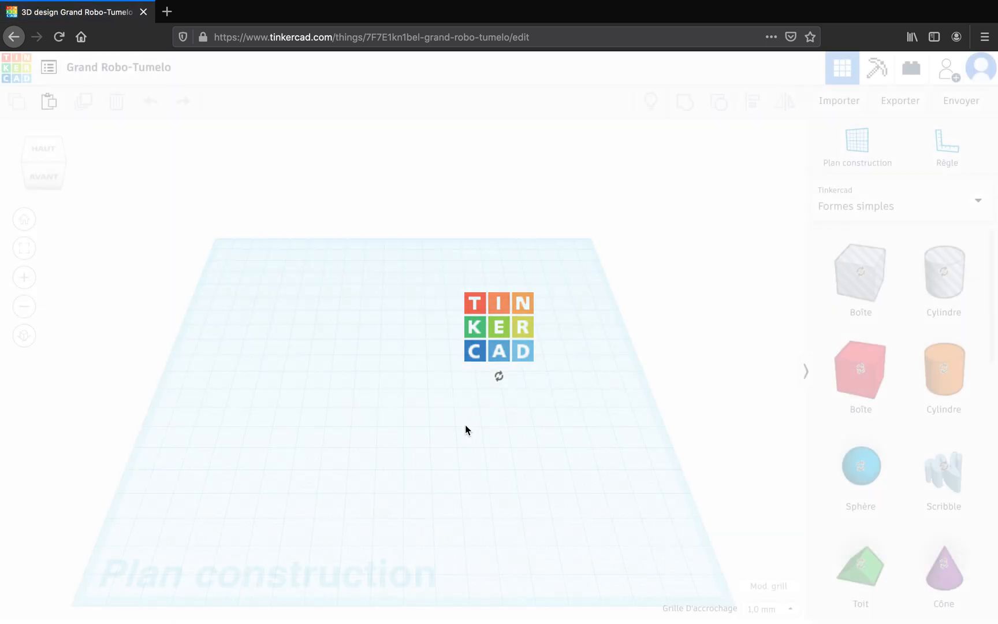
{"action": "right_click_drag", "start_coordinate": [398, 474], "coordinate": [414, 448]}
{"action": "scroll", "coordinate": [413, 448], "scroll_direction": "down", "scroll_amount": 3}
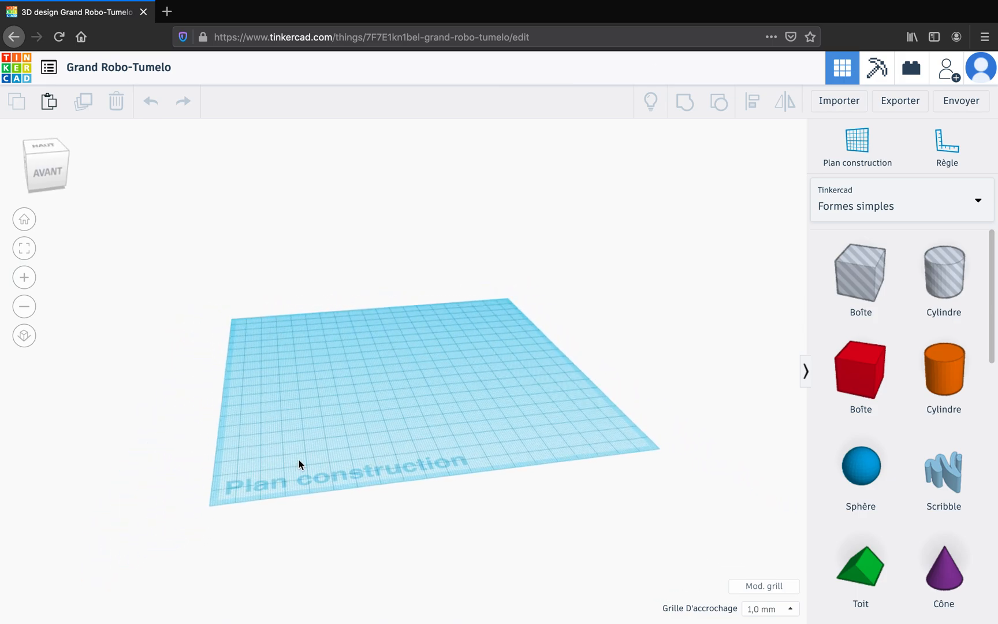
{"action": "scroll", "coordinate": [298, 460], "scroll_direction": "up", "scroll_amount": 5}
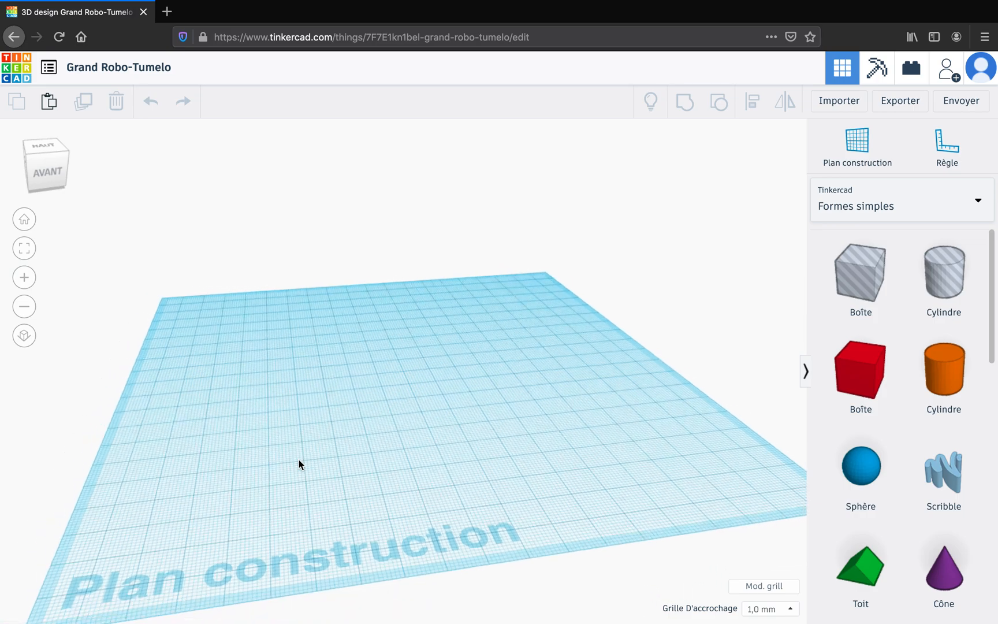
{"action": "scroll", "coordinate": [298, 463], "scroll_direction": "down", "scroll_amount": 4}
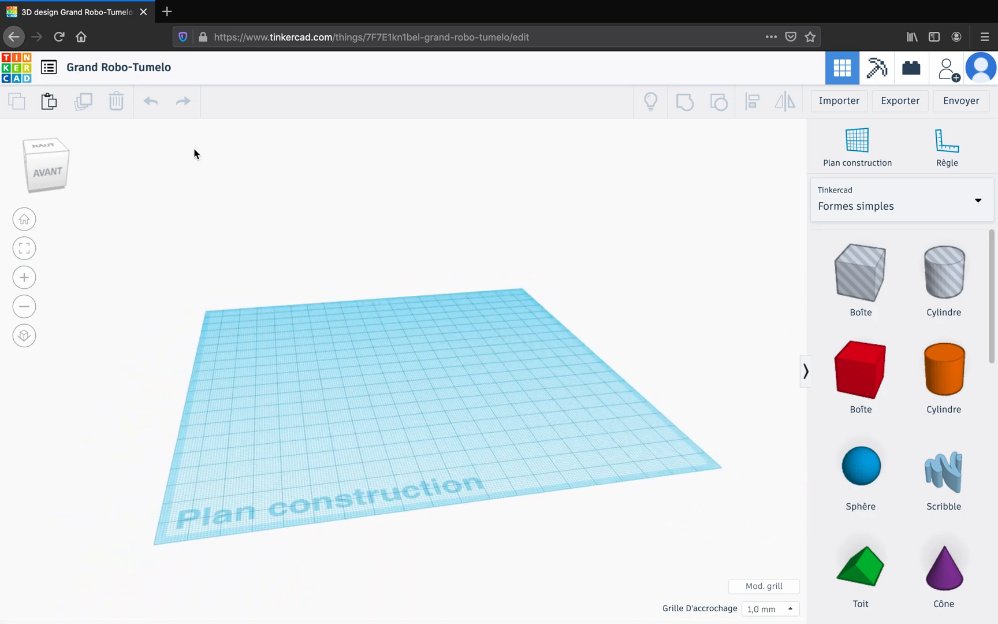
- Rename the design as "support MBOT" followed by the student's first name
{"action": "left_click", "coordinate": [159, 66]}
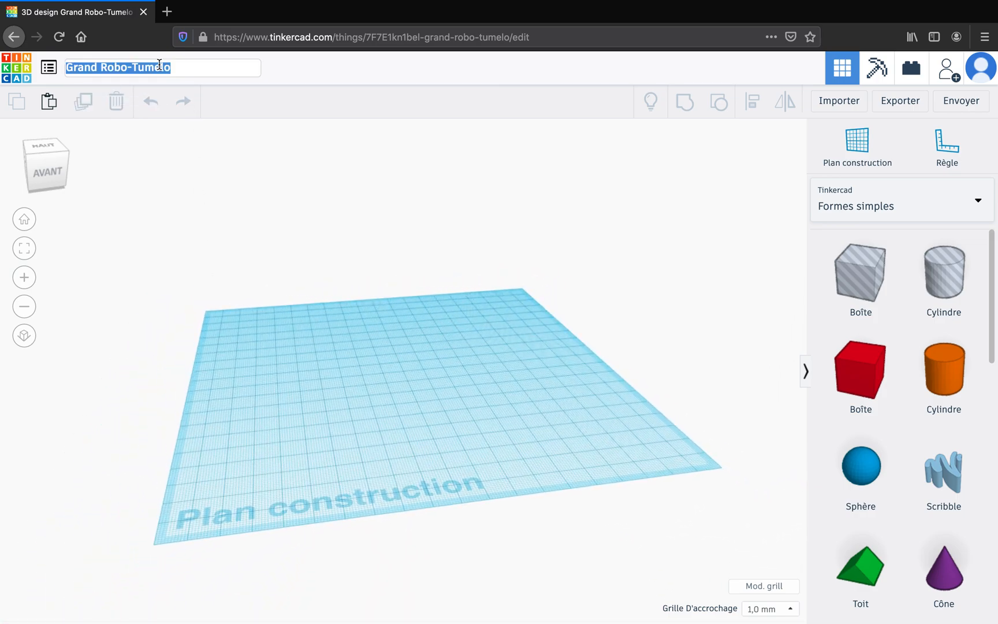
{"action": "type", "text": "sup"}
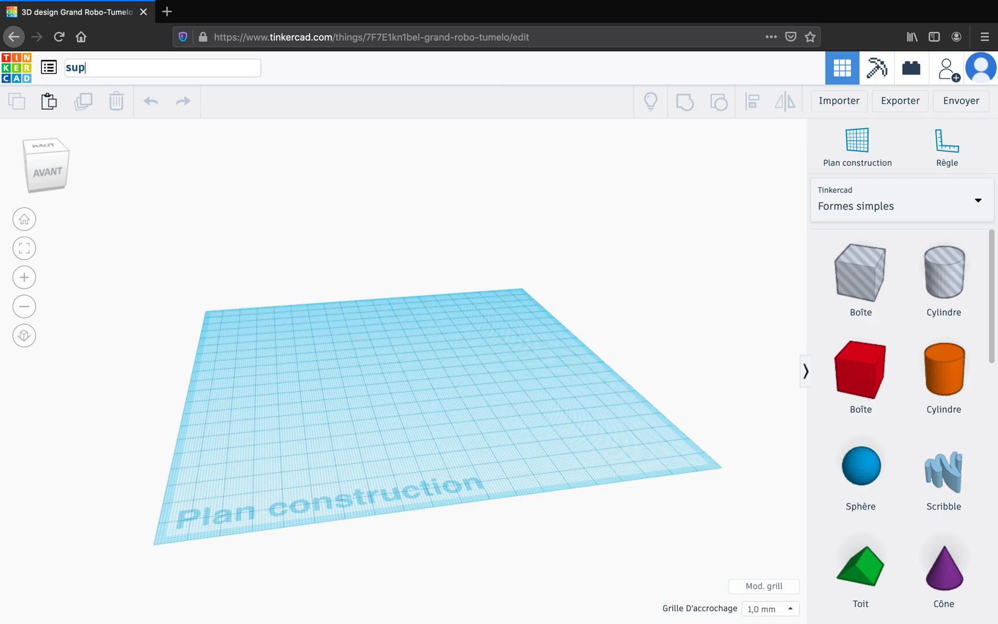
{"action": "type", "text": "port MBOT pierre"}
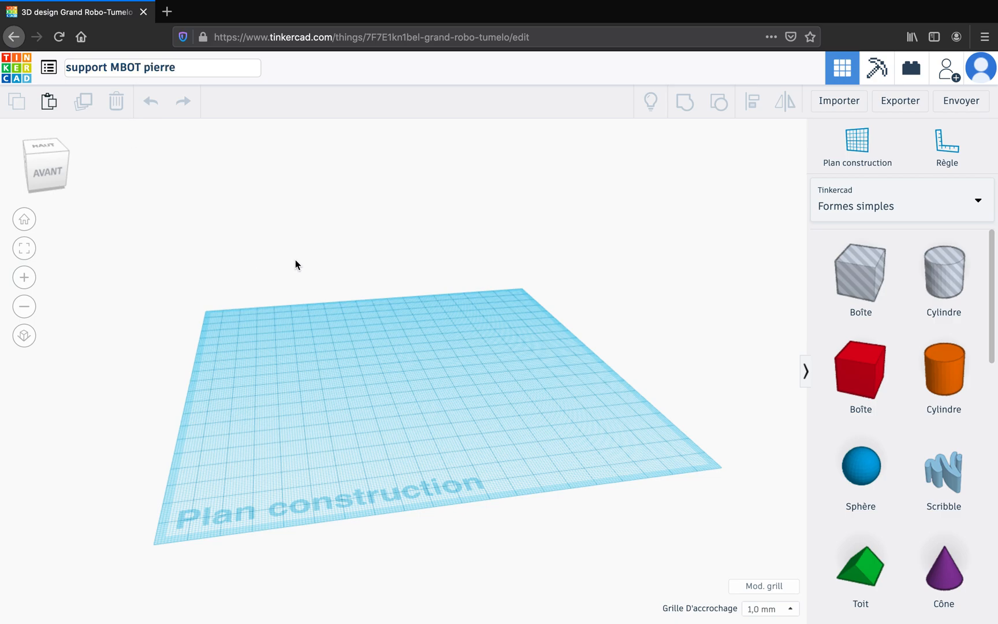
{"action": "left_click", "coordinate": [285, 272]}
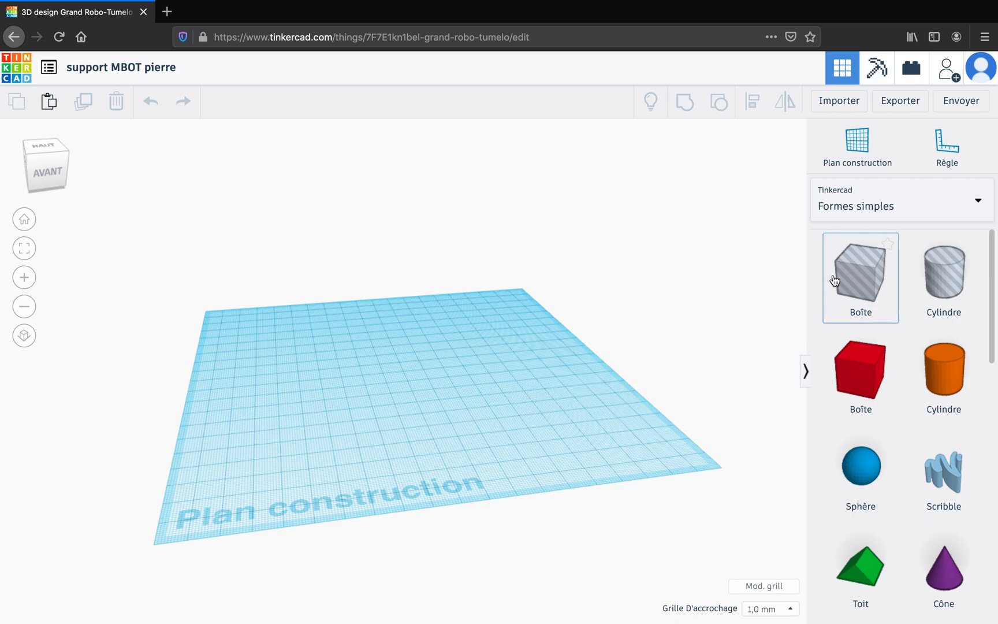
- Place the ruler on the workplane near its front corner, just above the workplane label
{"action": "right_click_drag", "start_coordinate": [506, 359], "coordinate": [495, 375]}
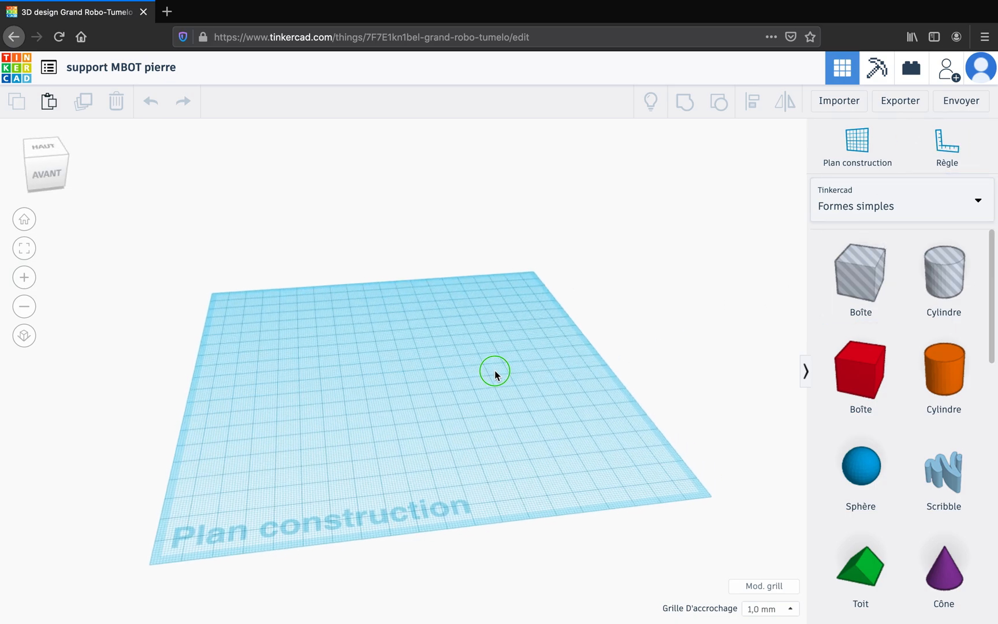
{"action": "left_click", "coordinate": [950, 144]}
{"action": "left_click", "coordinate": [236, 476]}
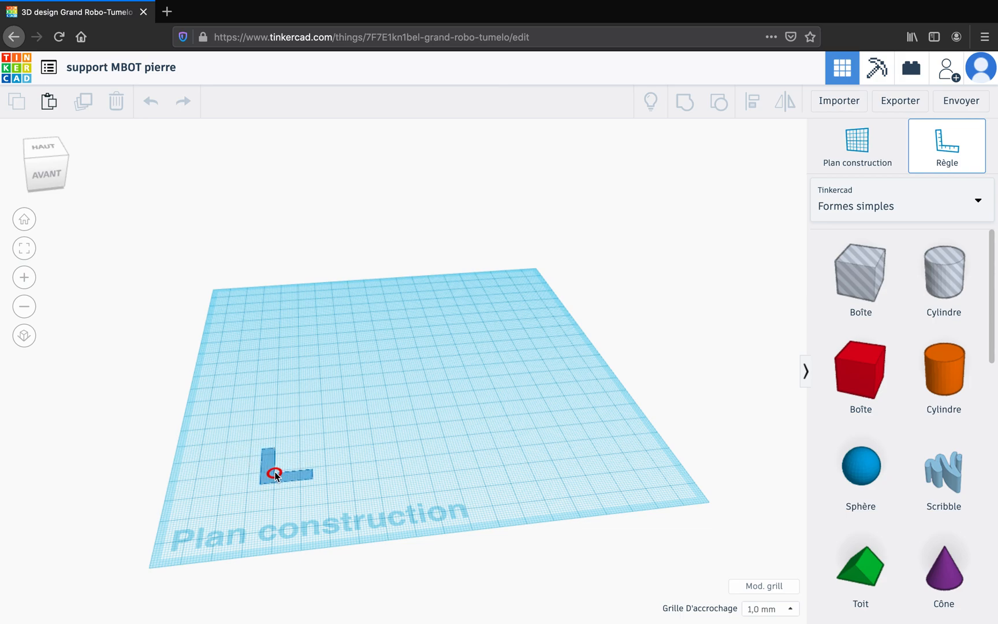
{"action": "left_click", "coordinate": [274, 473]}
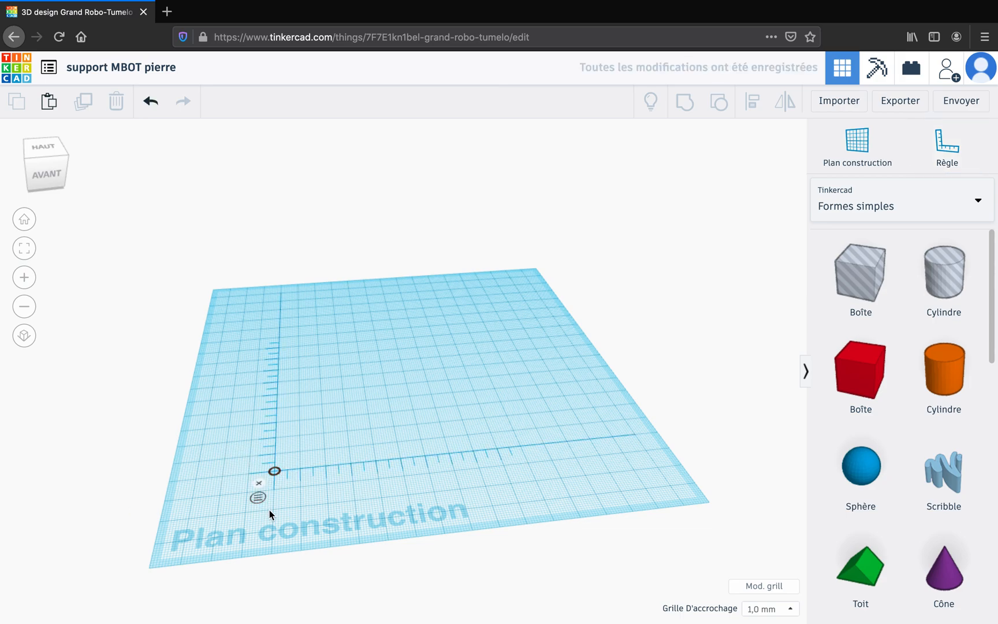
- Place a solid red box on the workplane, about 39 mm and 21 mm from the ruler's origin
{"action": "right_click_drag", "start_coordinate": [270, 510], "coordinate": [294, 502]}
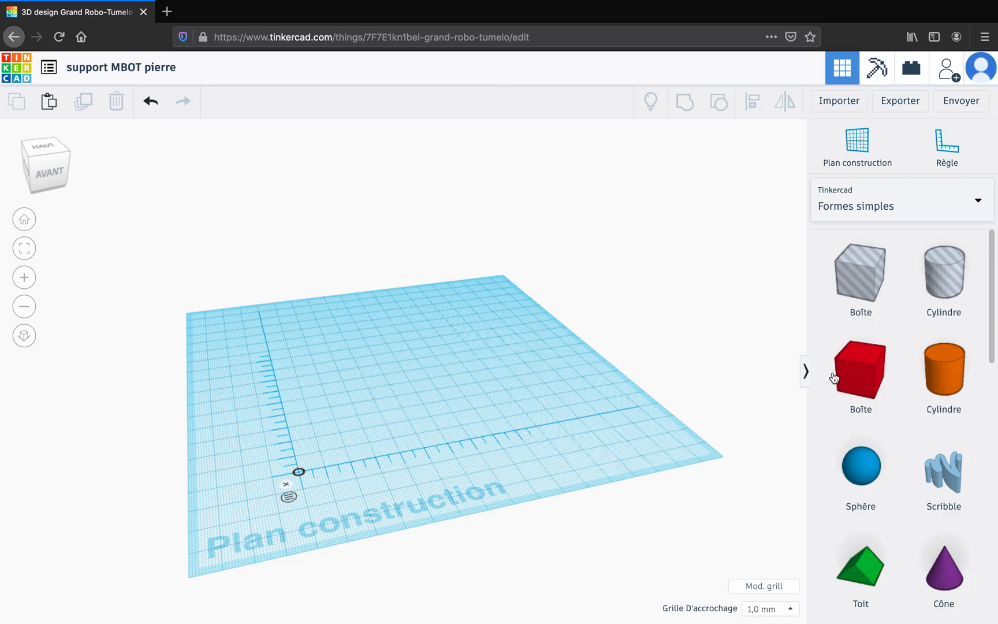
{"action": "left_click", "coordinate": [857, 381]}
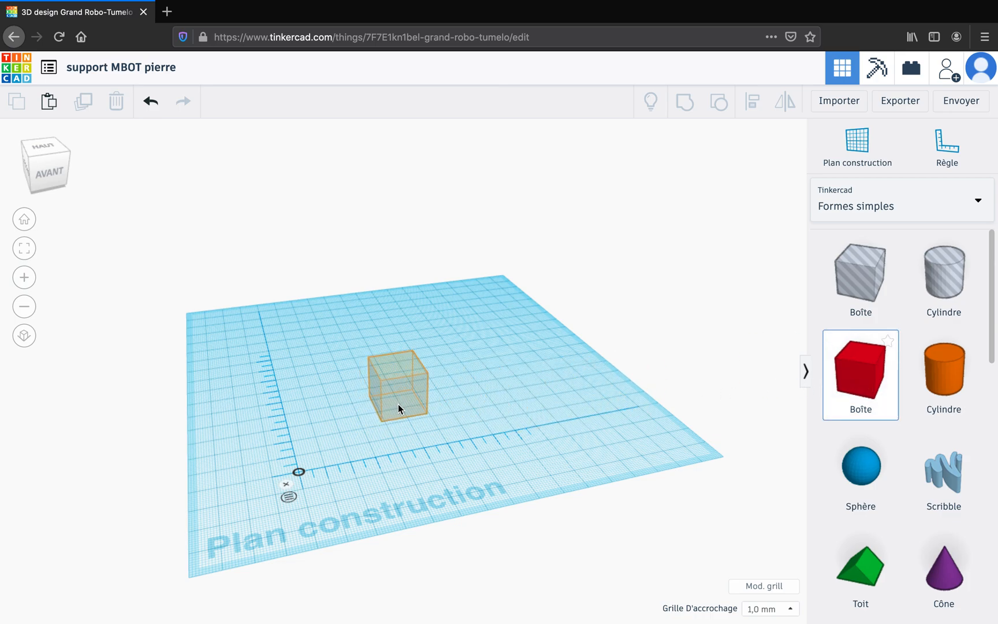
{"action": "left_click", "coordinate": [398, 406]}
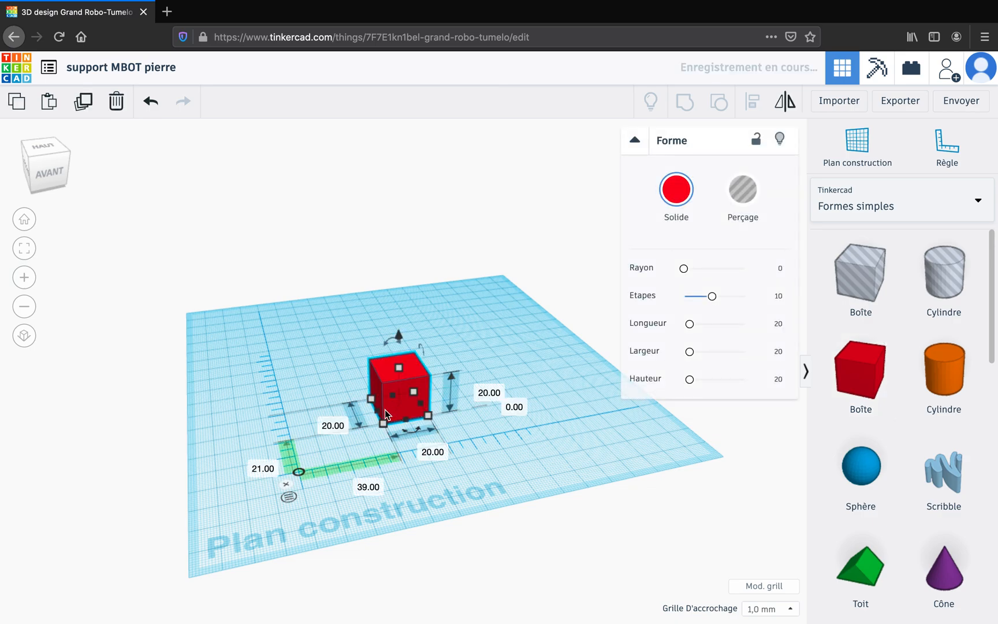
- Resize the red box to 25 mm by 25 mm with a height of 3 mm
{"action": "left_click", "coordinate": [327, 426]}
{"action": "type", "text": "25"}
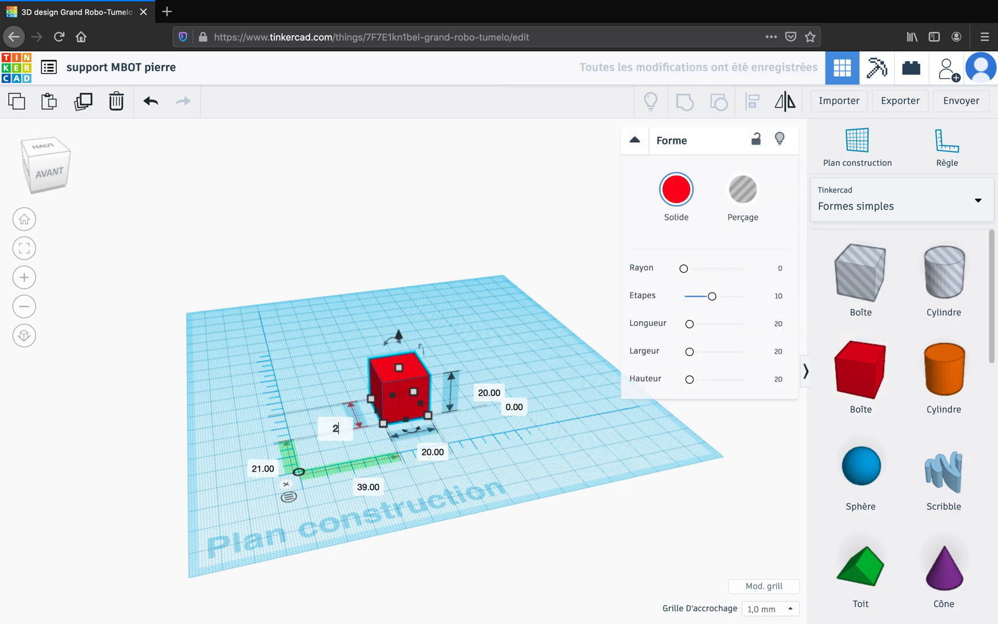
{"action": "key", "text": "Return"}
{"action": "left_click", "coordinate": [427, 448]}
{"action": "type", "text": "25"}
{"action": "key", "text": "Return"}
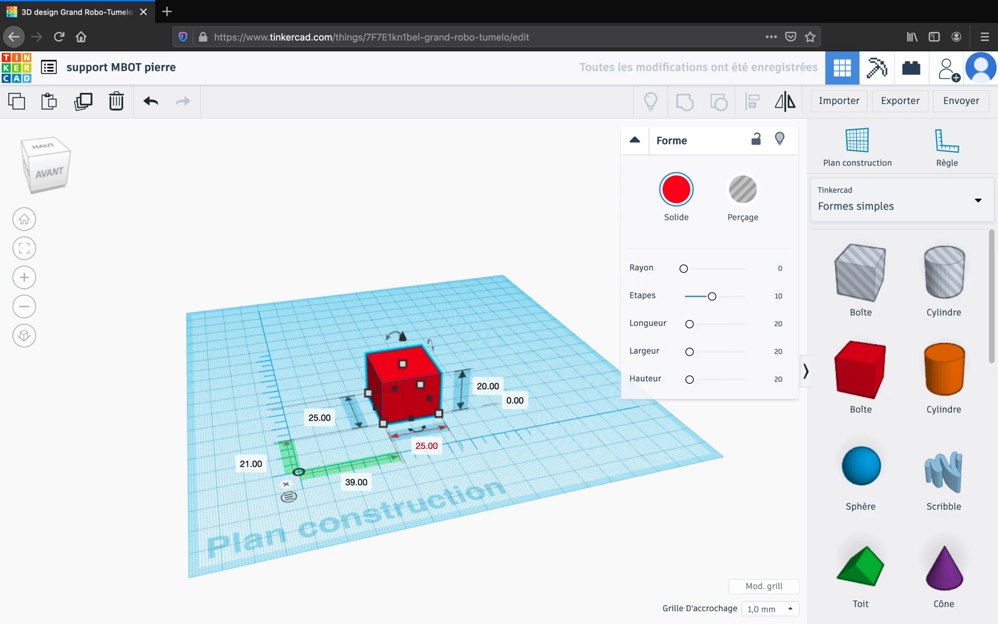
{"action": "left_click", "coordinate": [483, 388]}
{"action": "type", "text": "3"}
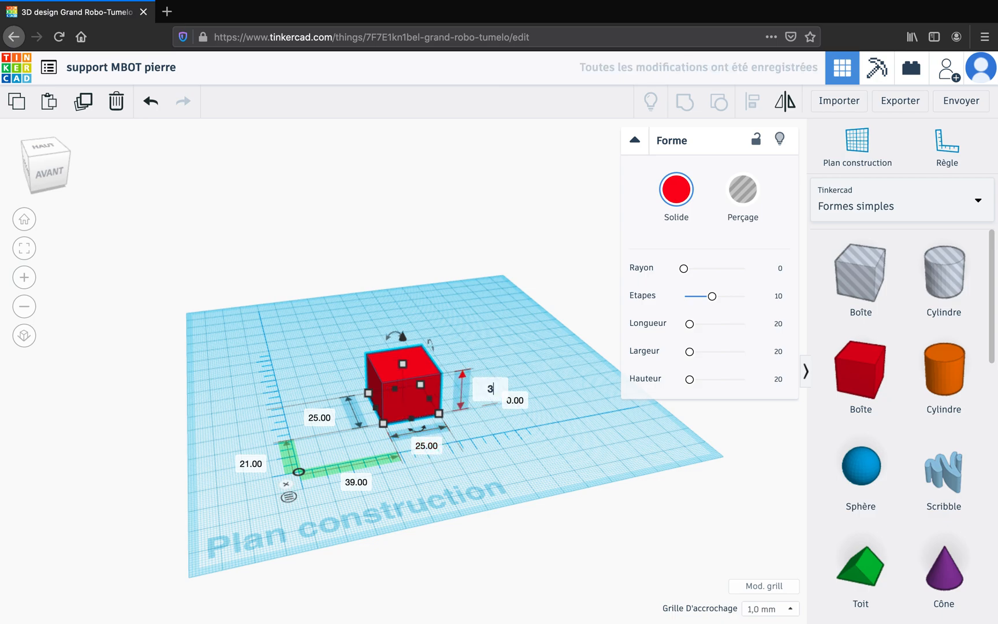
{"action": "key", "text": "Return"}
- Check the support's hand sketch in Preview, and position the red base plate at 0 mm from the ruler's origin along both axes
{"action": "mouse_move", "coordinate": [1, 1]}
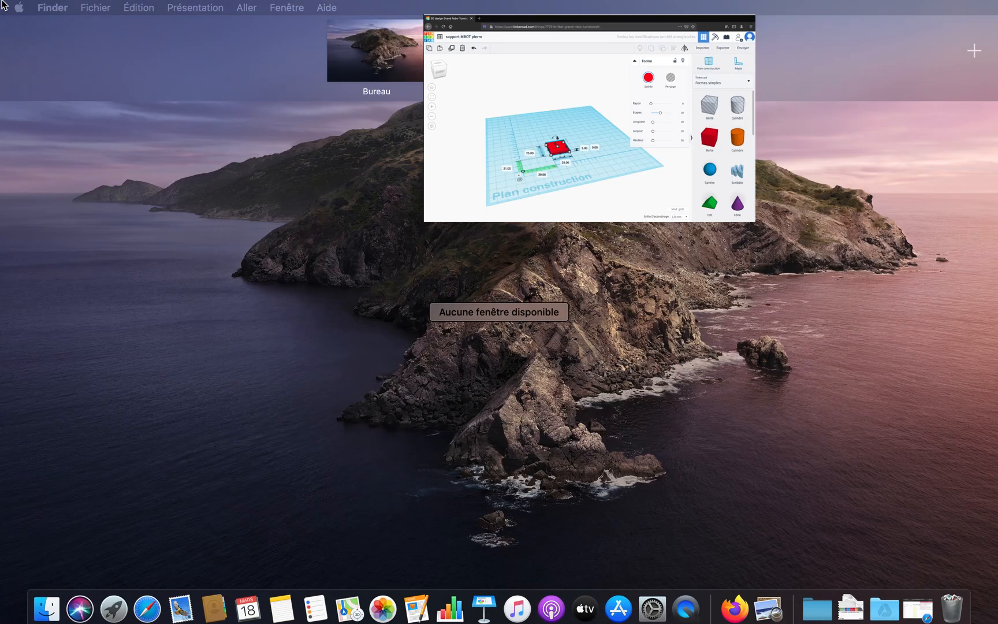
{"action": "left_click", "coordinate": [502, 41]}
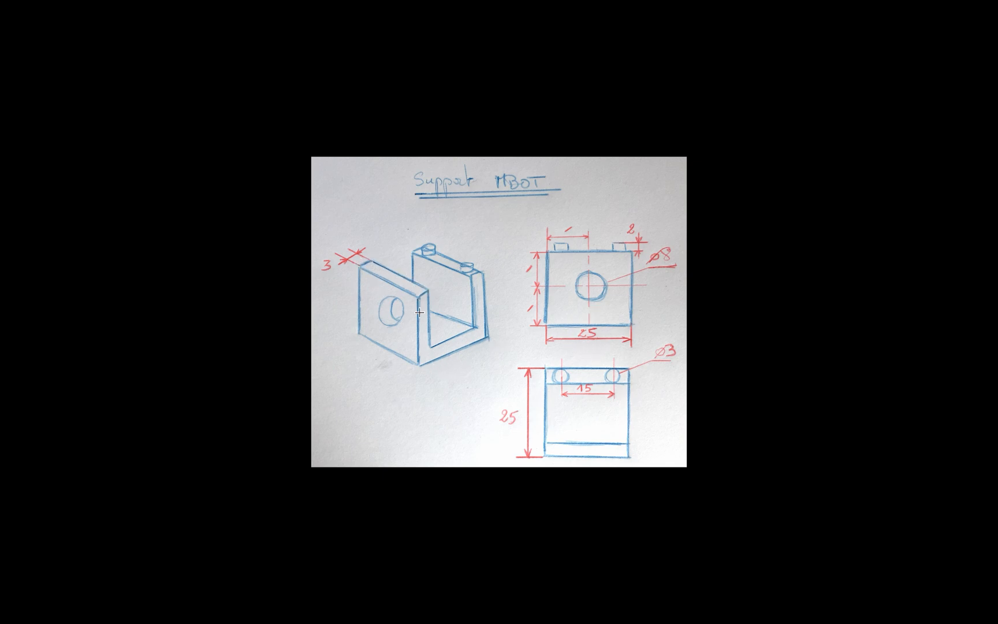
{"action": "mouse_move", "coordinate": [1, 1]}
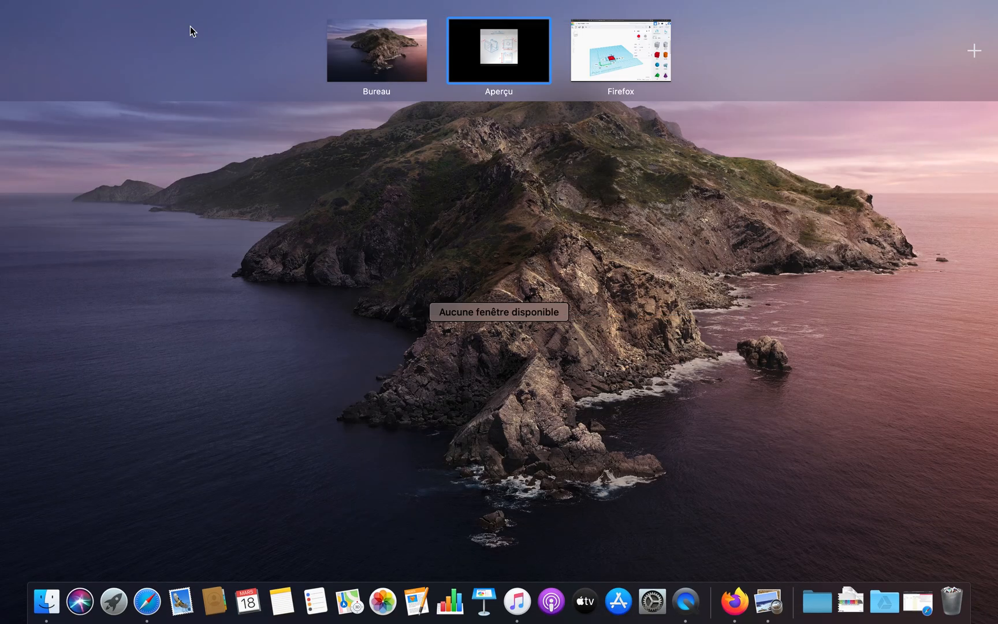
{"action": "left_click", "coordinate": [641, 53]}
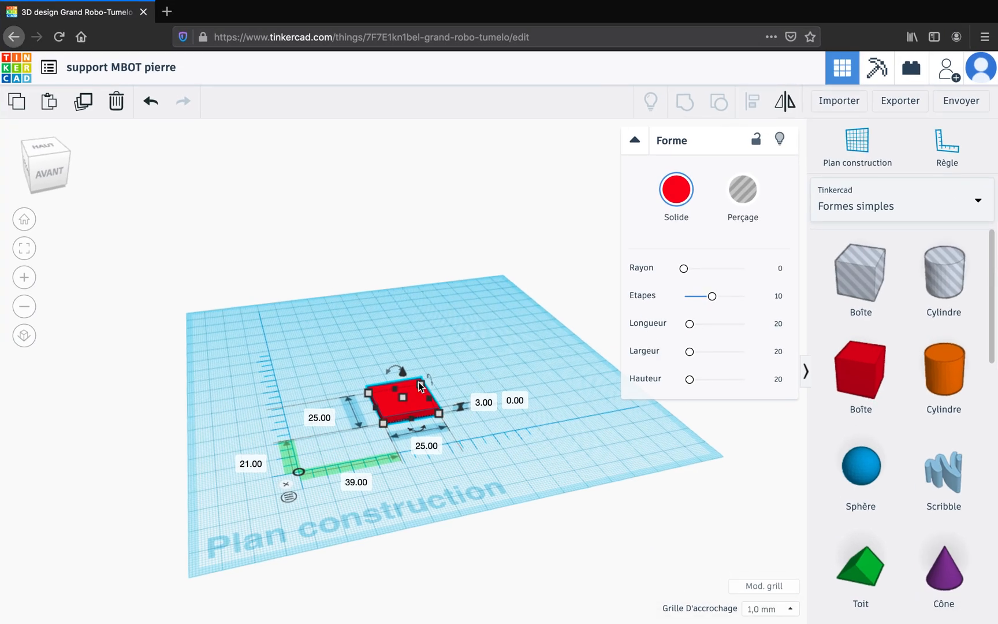
{"action": "scroll", "coordinate": [376, 473], "scroll_direction": "up", "scroll_amount": 3}
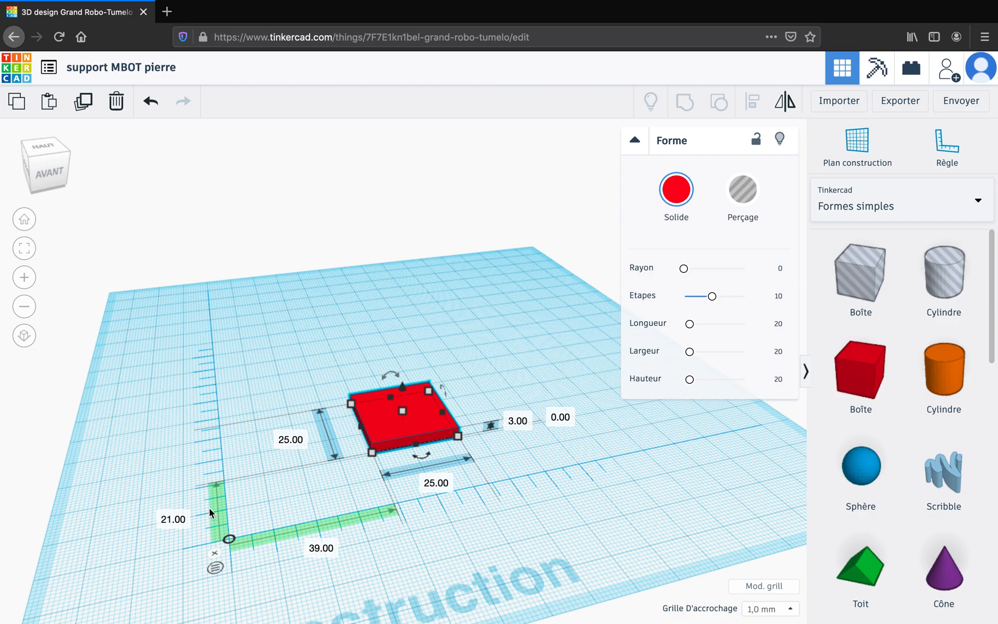
{"action": "left_click", "coordinate": [168, 522]}
{"action": "type", "text": "0"}
{"action": "key", "text": "Return"}
{"action": "left_click", "coordinate": [335, 586]}
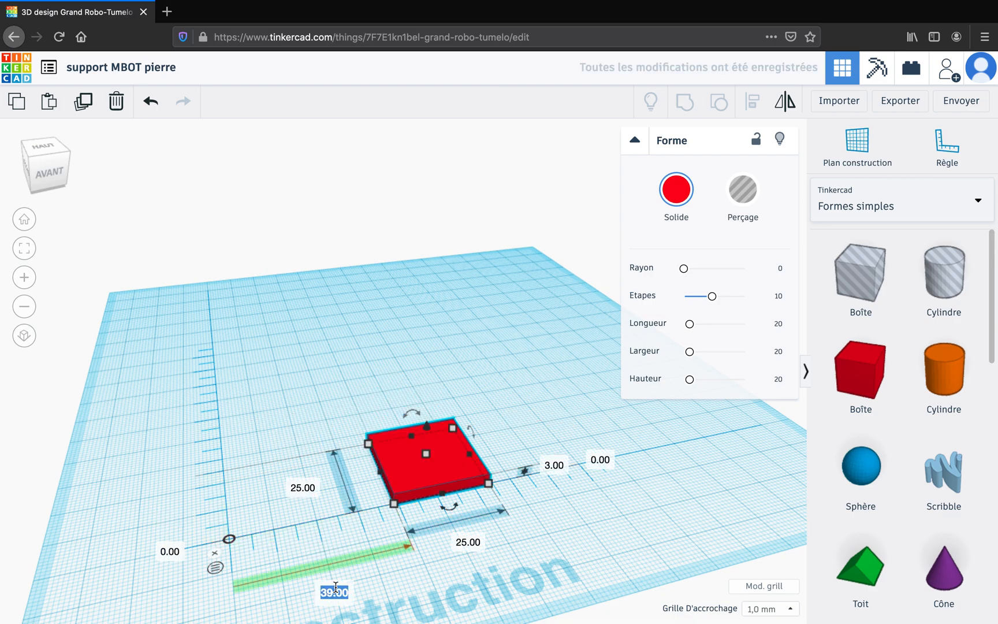
{"action": "type", "text": "0"}
{"action": "key", "text": "Return"}
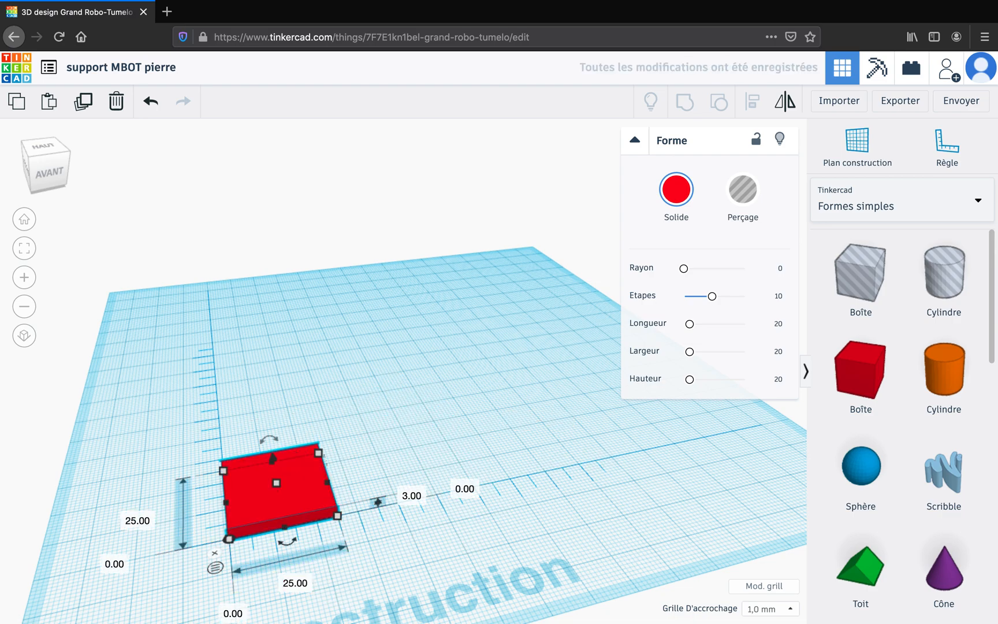
{"action": "left_click", "coordinate": [501, 521]}
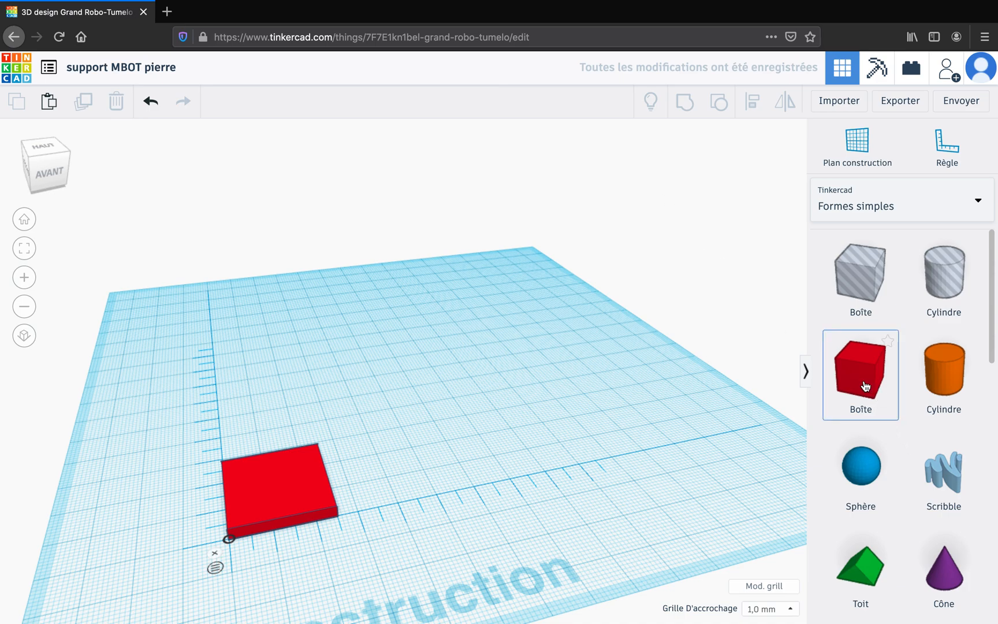
- Add a second solid red box beyond the base plate and resize it to 3 mm wide, 25 mm deep and 25 mm high
{"action": "left_click_drag", "start_coordinate": [864, 387], "coordinate": [424, 423]}
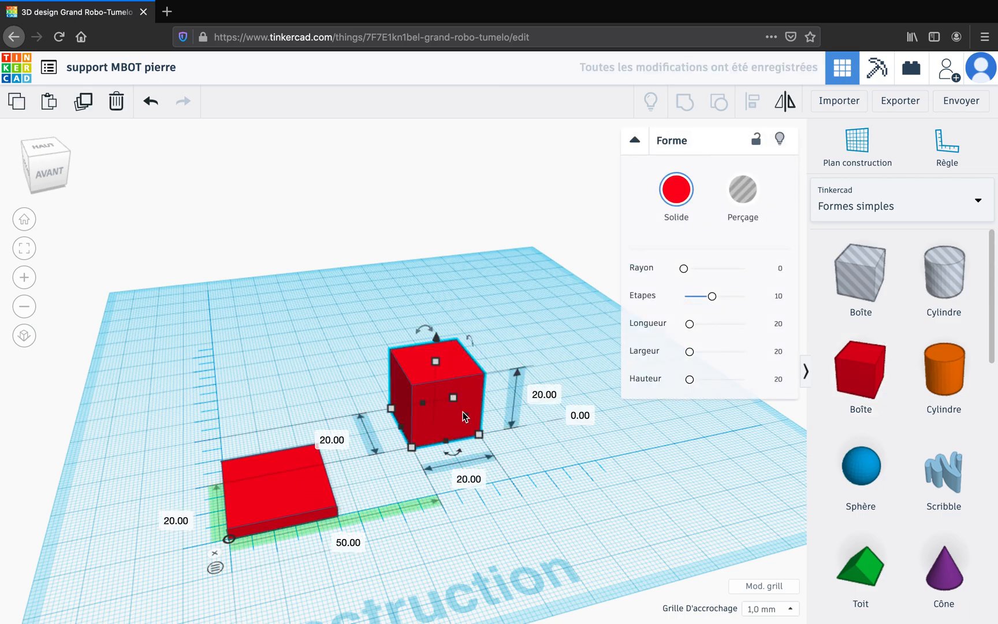
{"action": "left_click", "coordinate": [330, 440]}
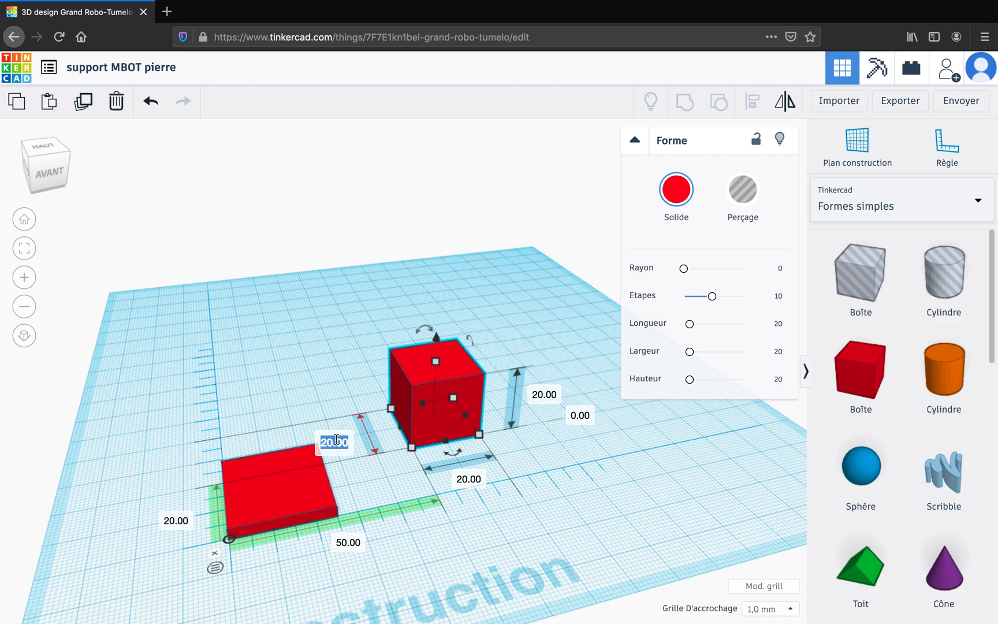
{"action": "type", "text": "25"}
{"action": "key", "text": "Return"}
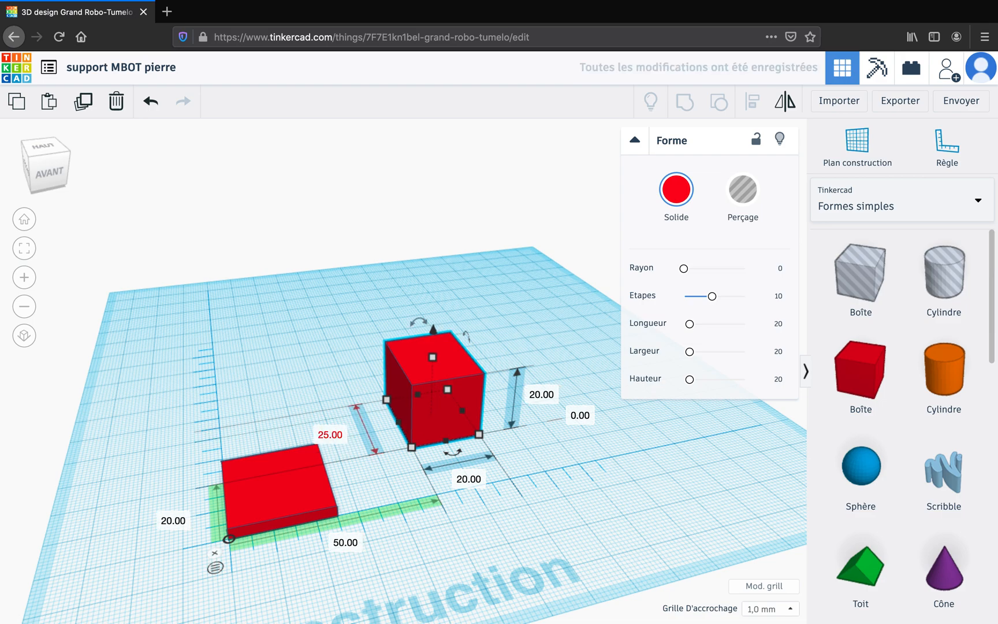
{"action": "left_click", "coordinate": [461, 483]}
{"action": "type", "text": "3"}
{"action": "key", "text": "Return"}
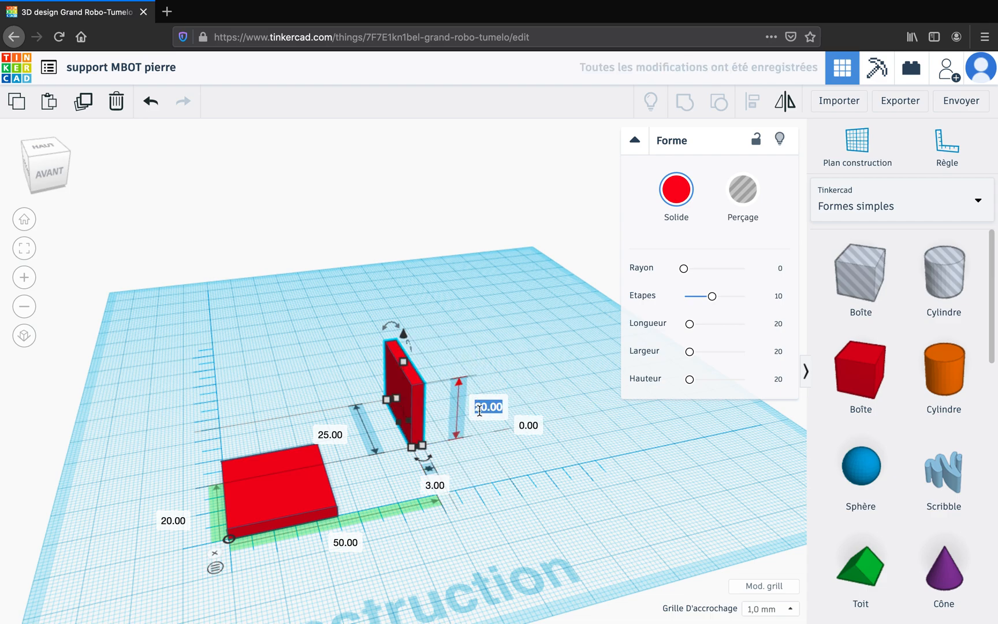
{"action": "type", "text": "25"}
{"action": "key", "text": "Return"}
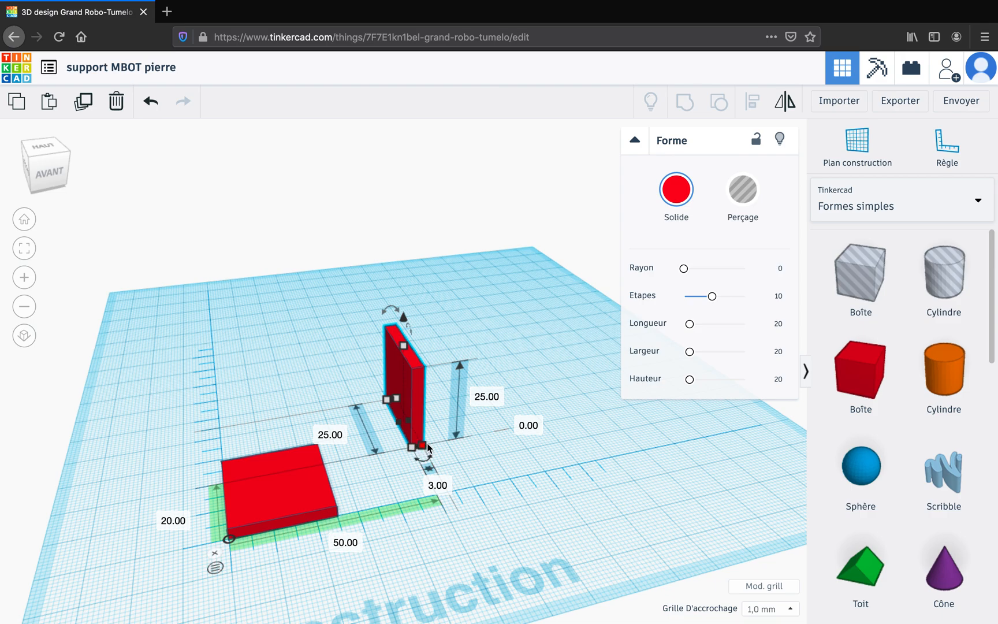
- Position the upright wall 22 mm along the base plate and 0 mm in depth from the ruler's origin
{"action": "left_click", "coordinate": [347, 543]}
{"action": "type", "text": "22"}
{"action": "key", "text": "Return"}
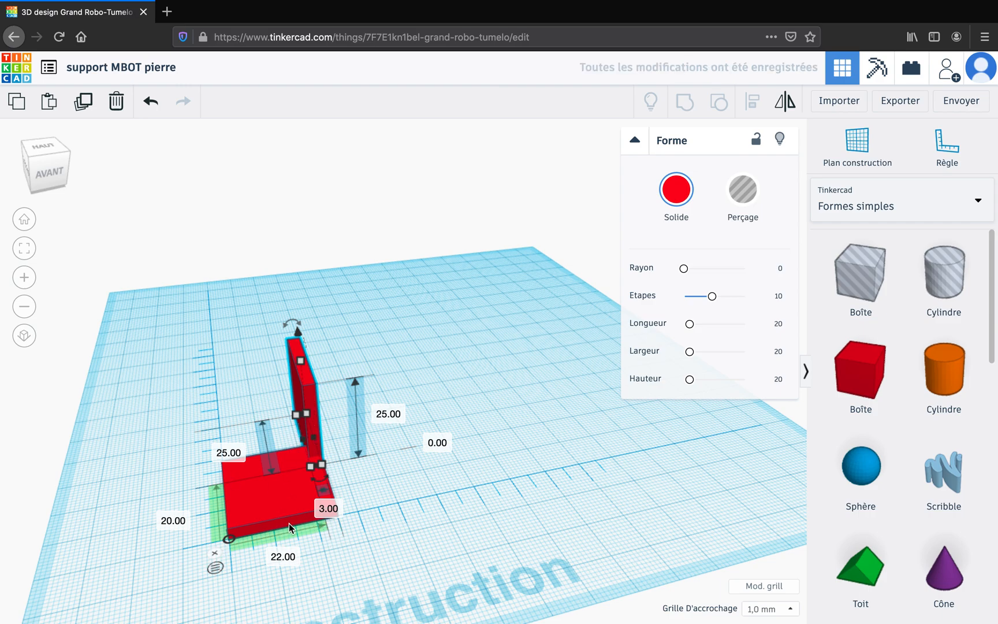
{"action": "type", "text": "0"}
{"action": "key", "text": "Return"}
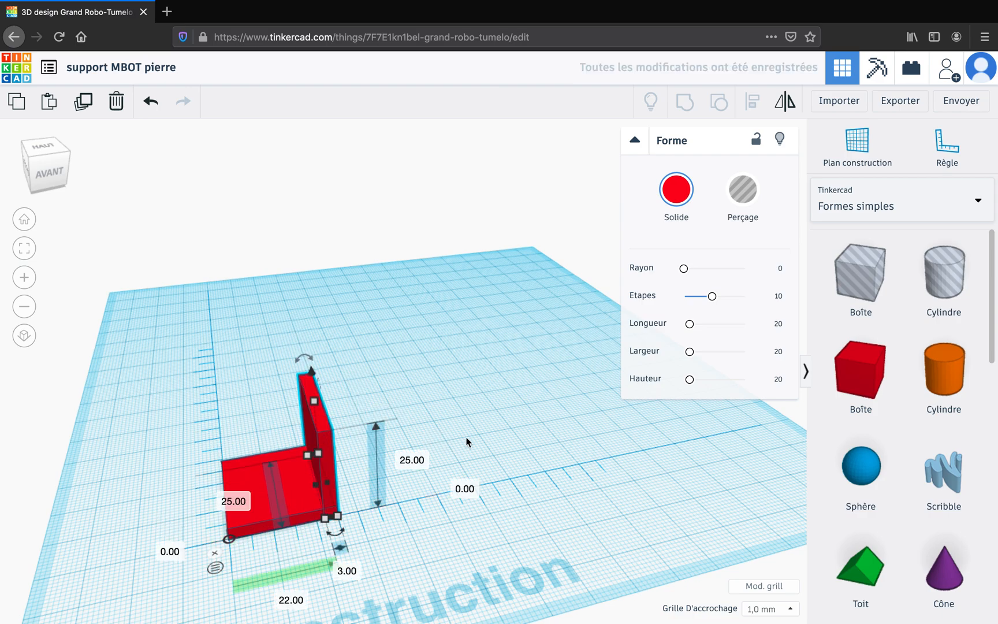
{"action": "right_click_drag", "start_coordinate": [379, 525], "coordinate": [458, 519]}
{"action": "left_click", "coordinate": [319, 410]}
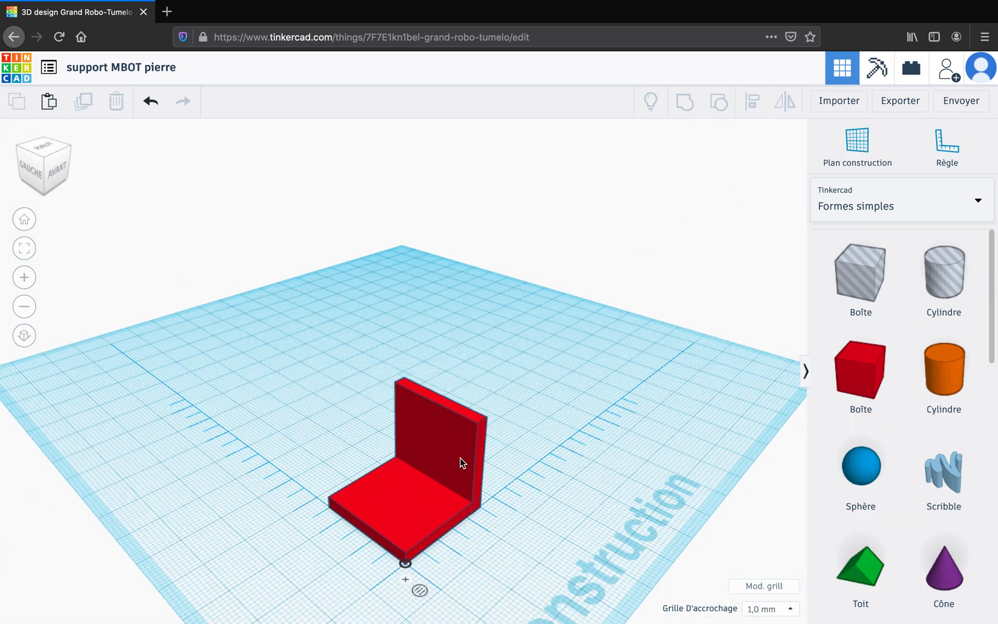
{"action": "right_click_drag", "start_coordinate": [578, 393], "coordinate": [523, 414]}
{"action": "right_click_drag", "start_coordinate": [452, 485], "coordinate": [478, 453]}
{"action": "left_click_drag", "start_coordinate": [858, 384], "coordinate": [520, 416]}
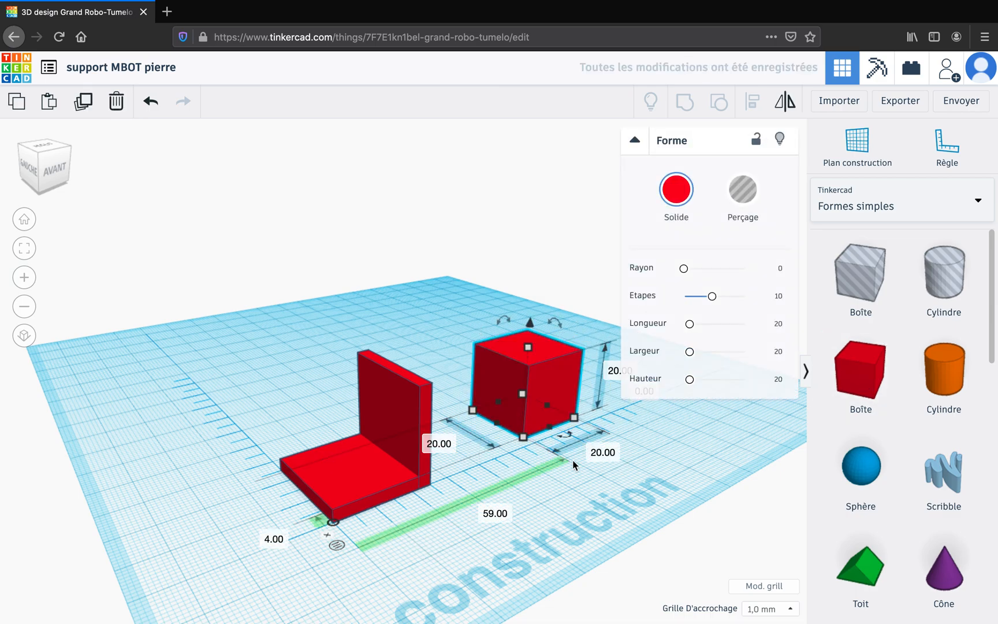
{"action": "key", "text": "Delete"}
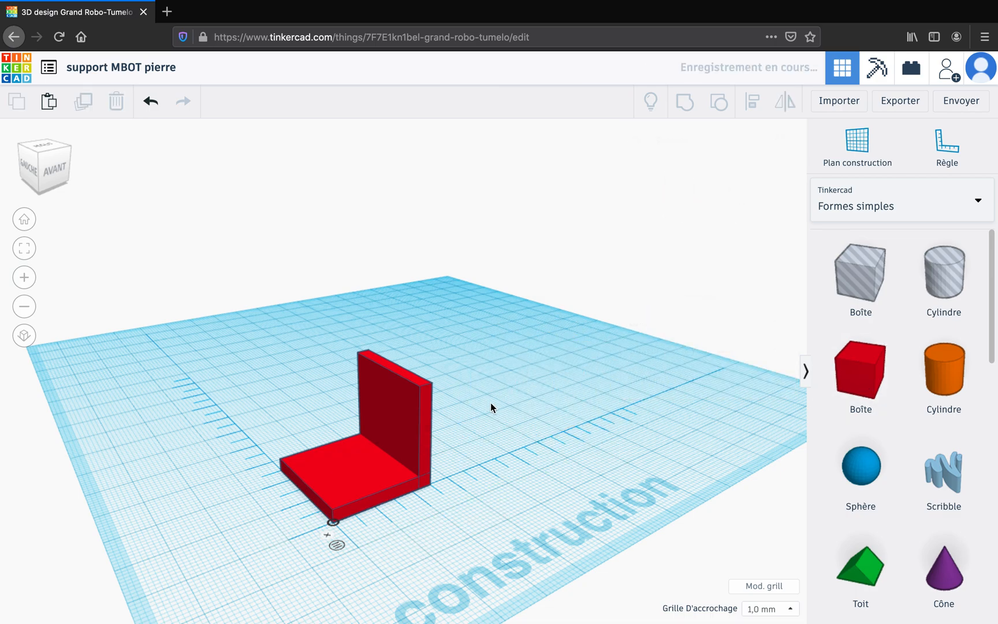
- Paste a copy of the upright wall and move it to 0 mm on the ruler, along the base plate's opposite edge
{"action": "left_click", "coordinate": [402, 401]}
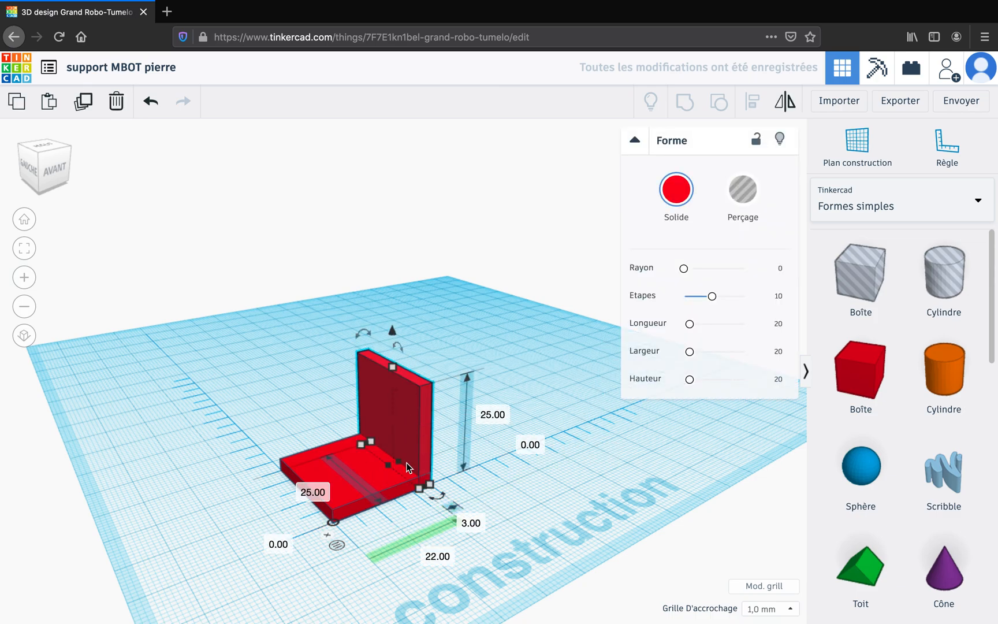
{"action": "key", "text": "super+v"}
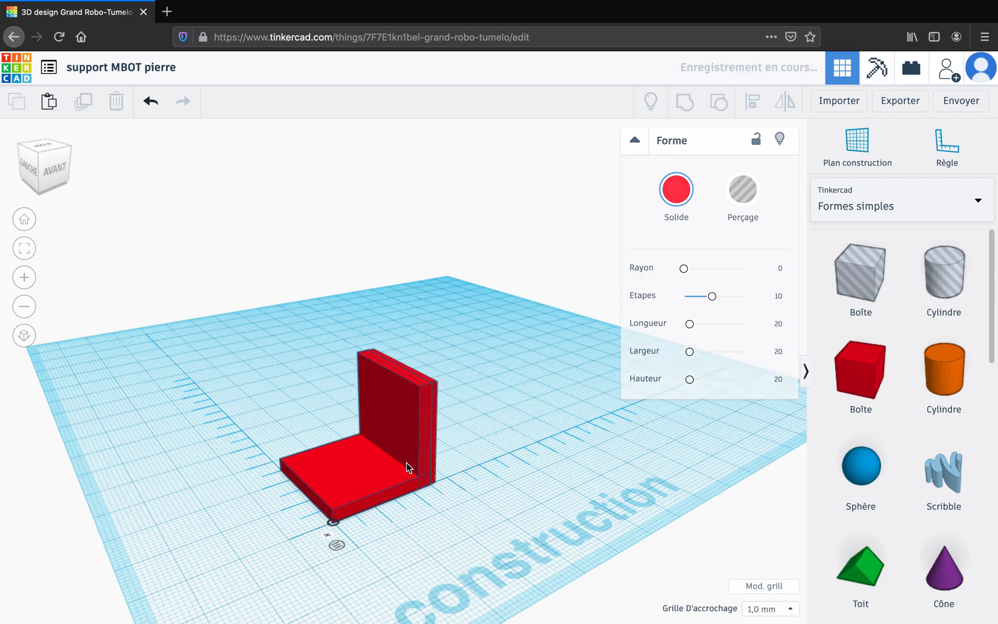
{"action": "key", "text": "Left"}
{"action": "key", "text": "Left"}
{"action": "key", "text": "Left"}
{"action": "key", "text": "Left"}
{"action": "key", "text": "Left"}
{"action": "key", "text": "Left"}
{"action": "key", "text": "Left"}
{"action": "key", "text": "Left"}
{"action": "key", "text": "Left"}
{"action": "key", "text": "Left"}
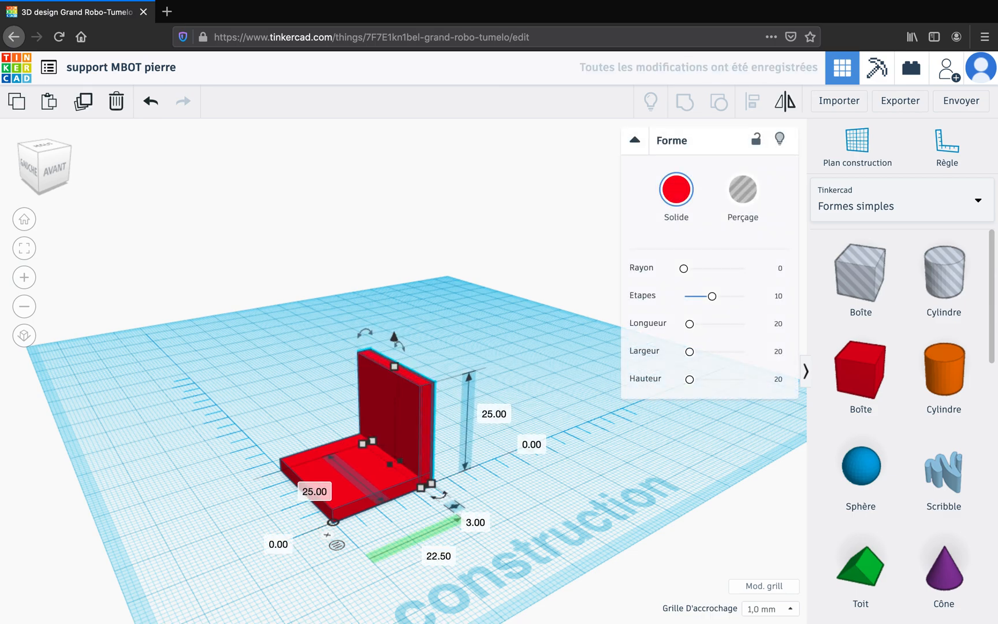
{"action": "key", "text": "Left"}
{"action": "key", "text": "Left"}
{"action": "key", "text": "Left"}
{"action": "key", "text": "Left"}
{"action": "key", "text": "Left"}
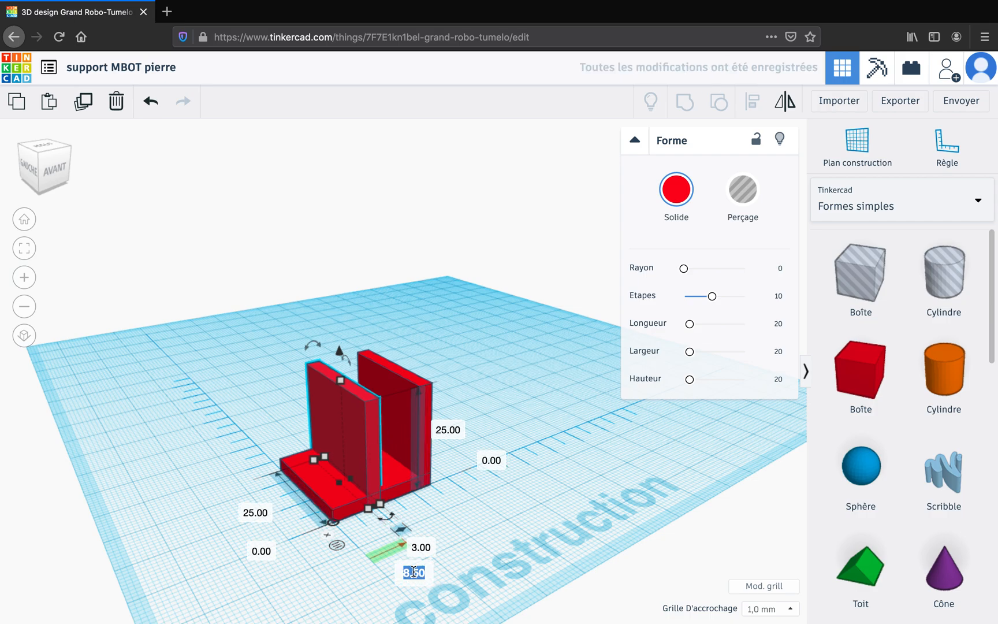
{"action": "type", "text": "0"}
{"action": "key", "text": "Return"}
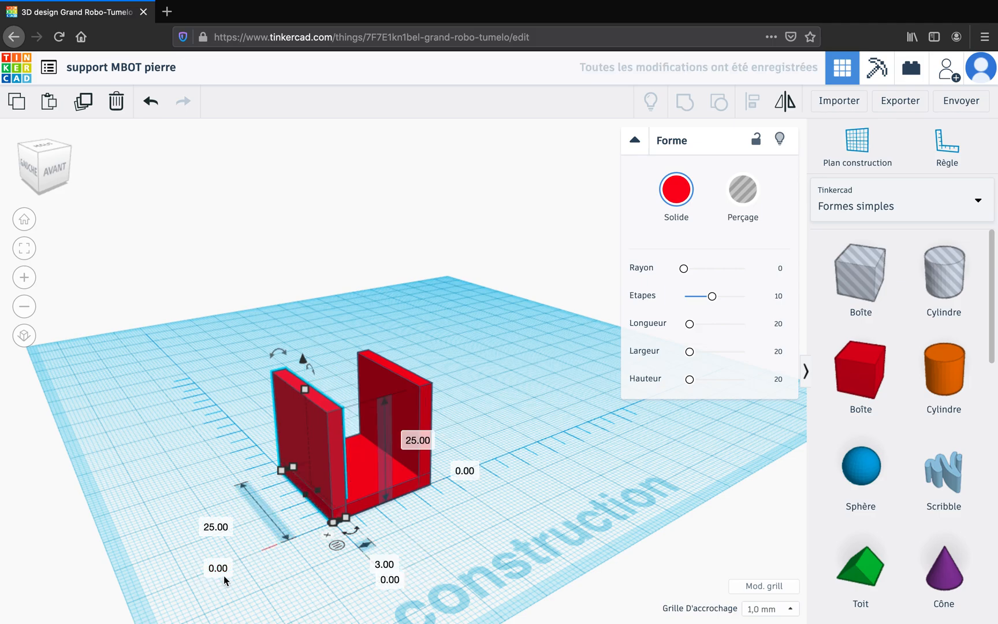
{"action": "left_click", "coordinate": [517, 483]}
- Group the base plate and both upright walls into one solid U-shaped support
{"action": "mouse_move", "coordinate": [517, 483]}
{"action": "right_mouse_down"}
{"action": "mouse_move", "coordinate": [392, 488]}
{"action": "mouse_move", "coordinate": [531, 471]}
{"action": "right_mouse_up"}
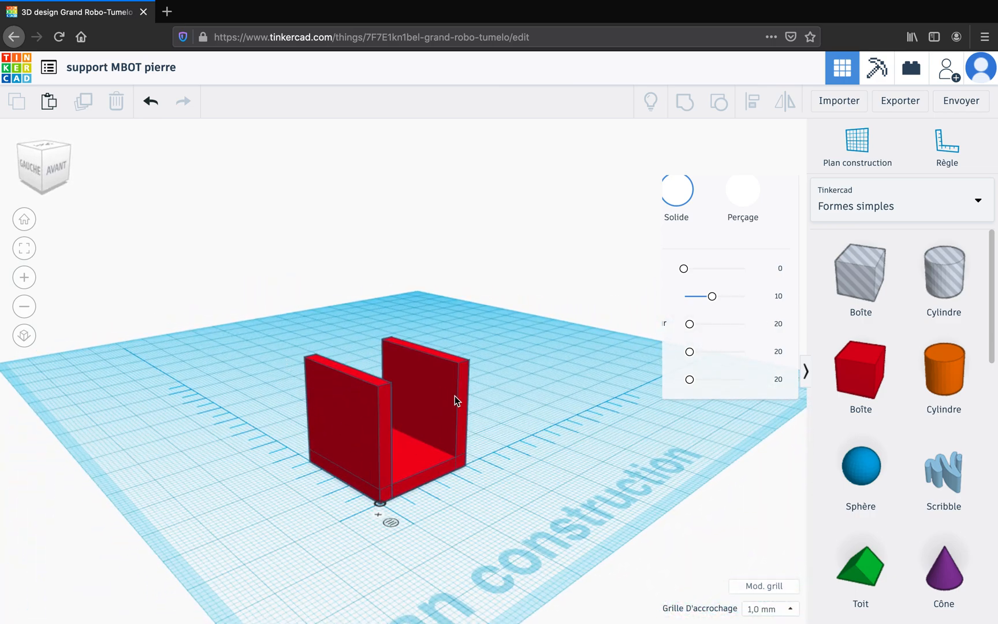
{"action": "left_click_drag", "start_coordinate": [204, 258], "coordinate": [522, 540]}
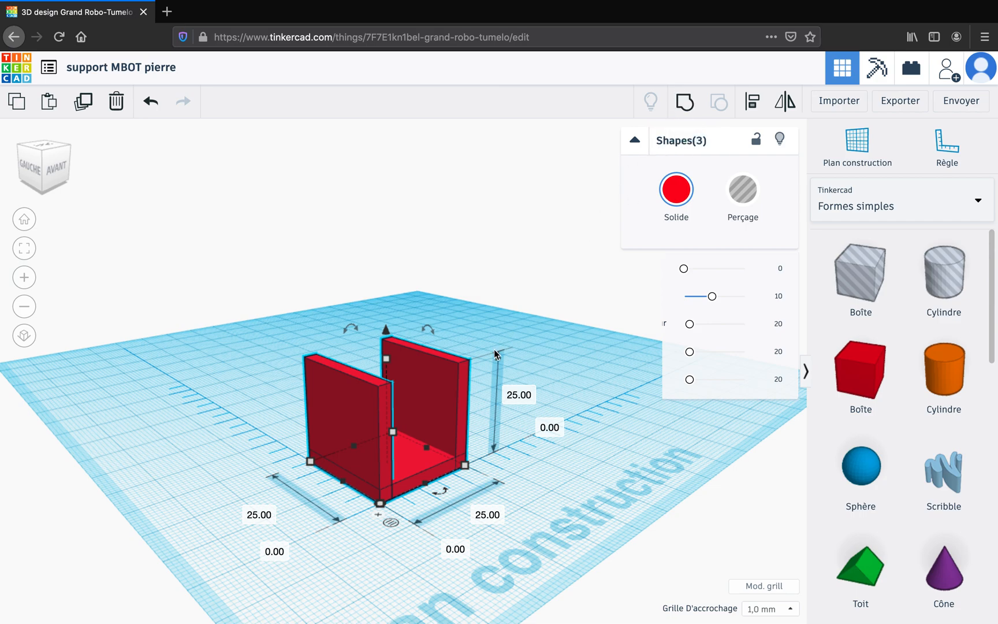
{"action": "left_click", "coordinate": [685, 114]}
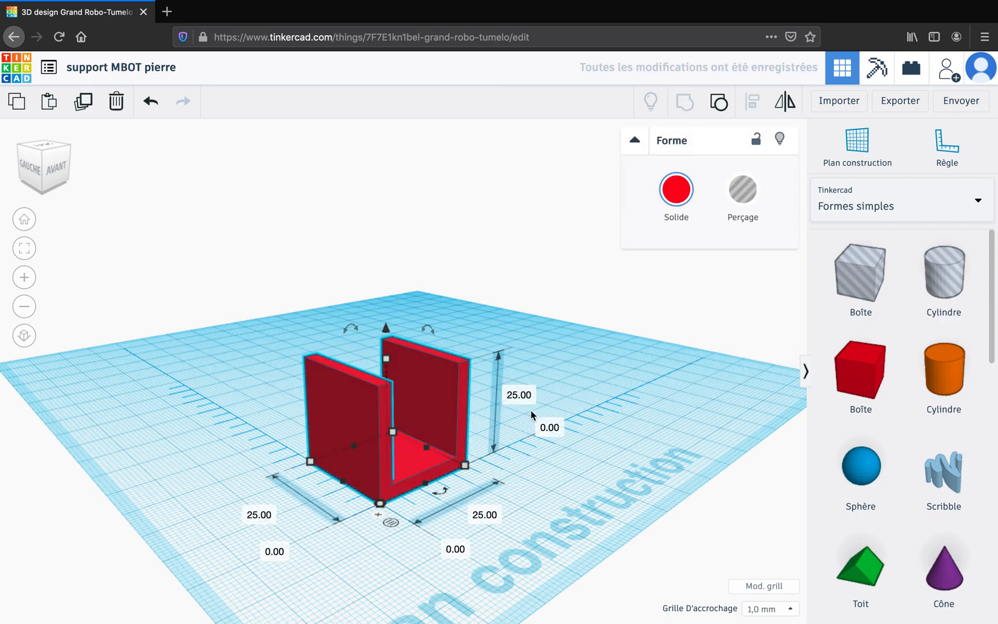
{"action": "right_click_drag", "start_coordinate": [336, 390], "coordinate": [393, 387]}
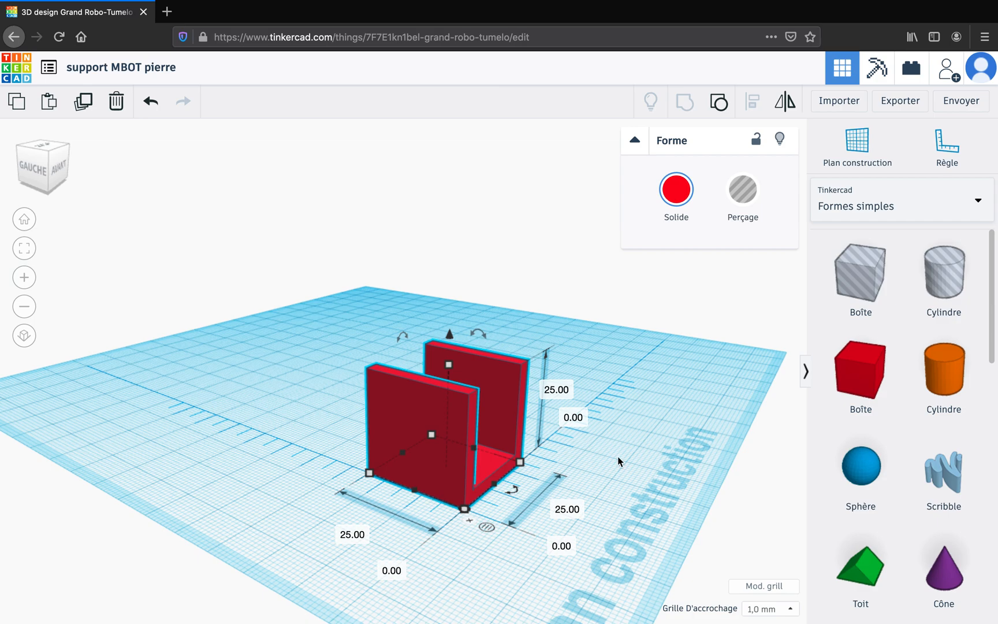
{"action": "left_click", "coordinate": [645, 432]}
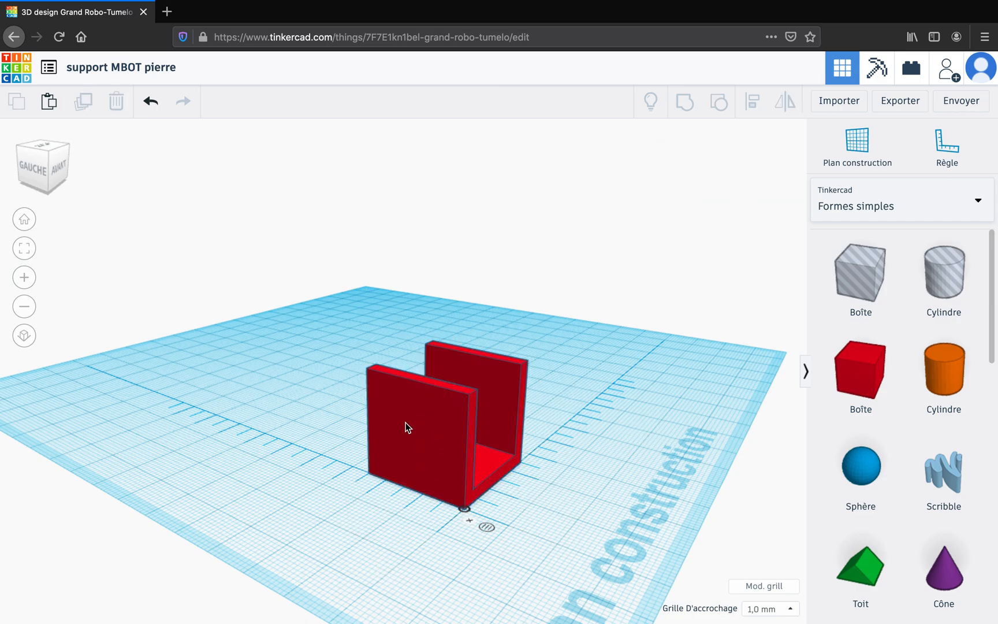
- Check the hole's diameter on the hand sketch in Preview, and back in Tinkercad add a cylinder hole beside the support, 8 mm wide and 8 mm deep
{"action": "mouse_move", "coordinate": [4, 4]}
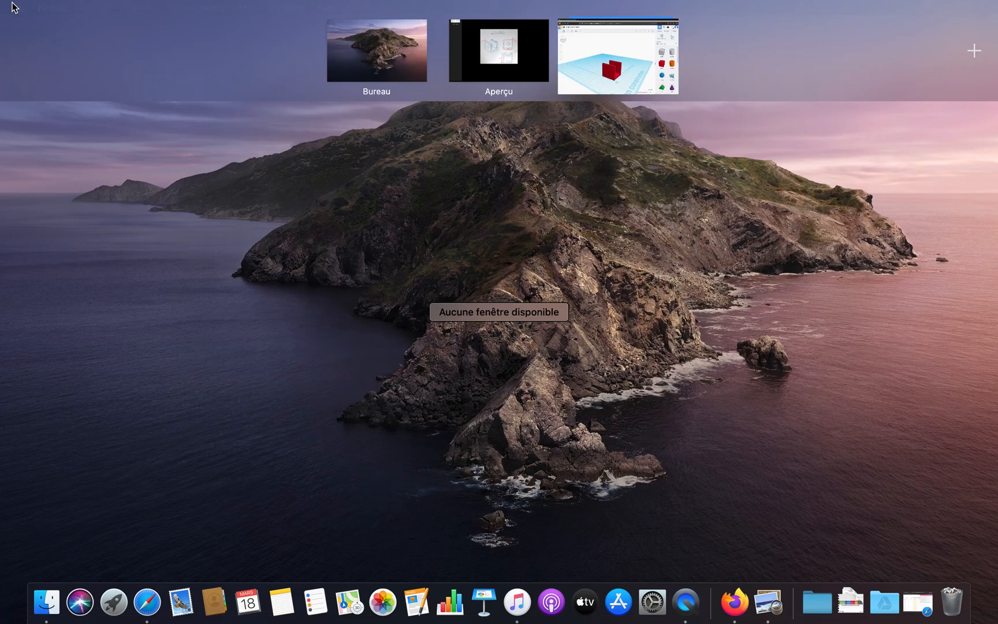
{"action": "left_click", "coordinate": [490, 28]}
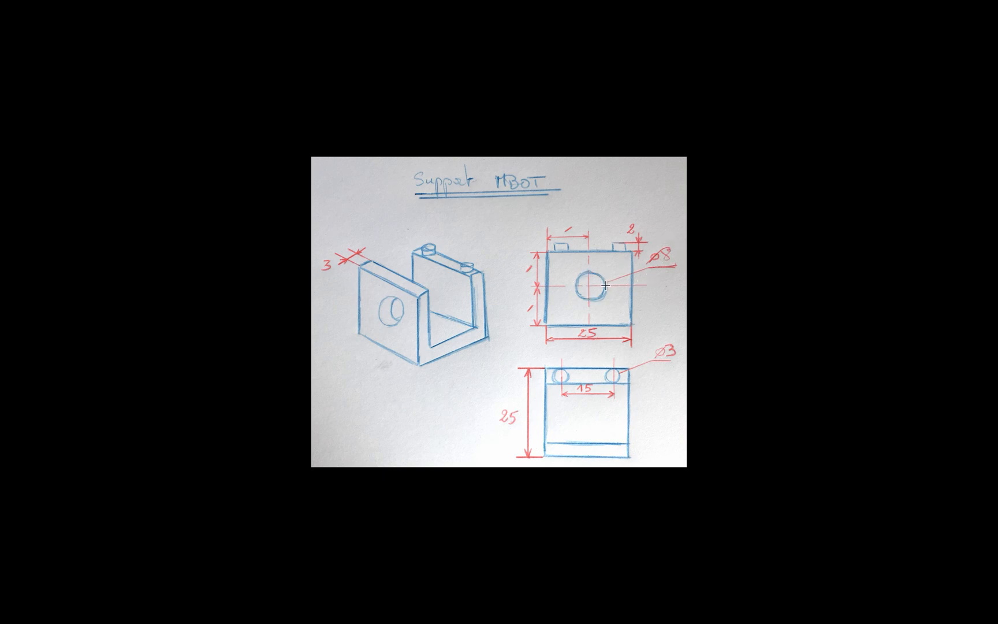
{"action": "mouse_move", "coordinate": [3, 3]}
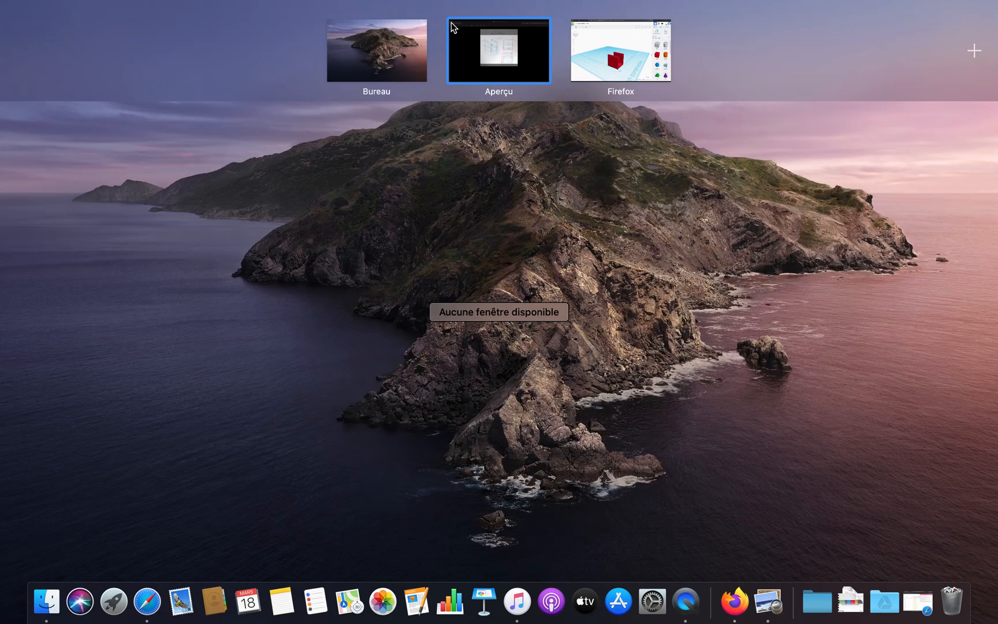
{"action": "left_click", "coordinate": [644, 46]}
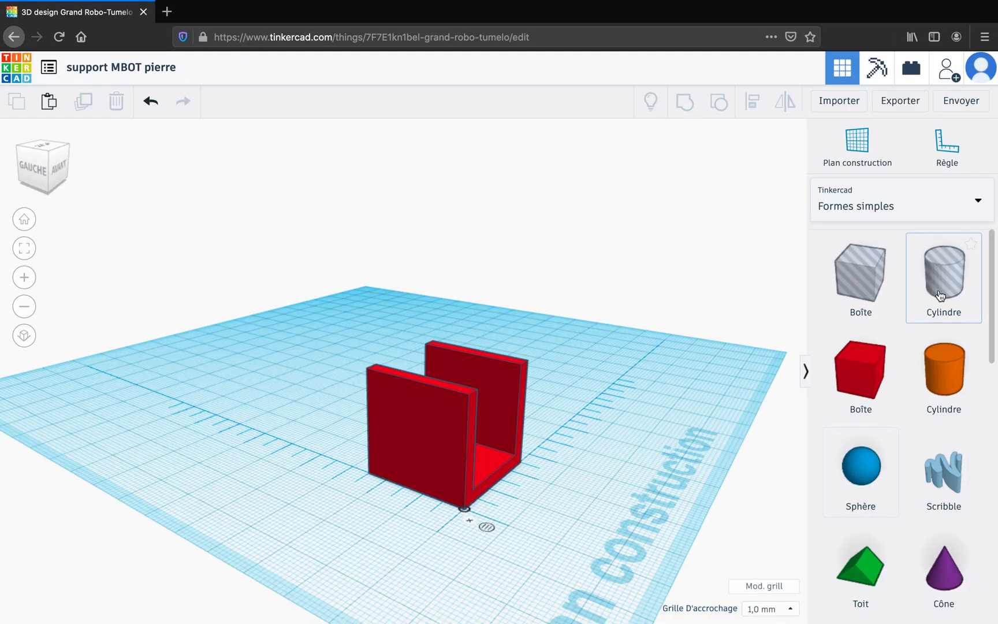
{"action": "left_click_drag", "start_coordinate": [940, 295], "coordinate": [605, 461]}
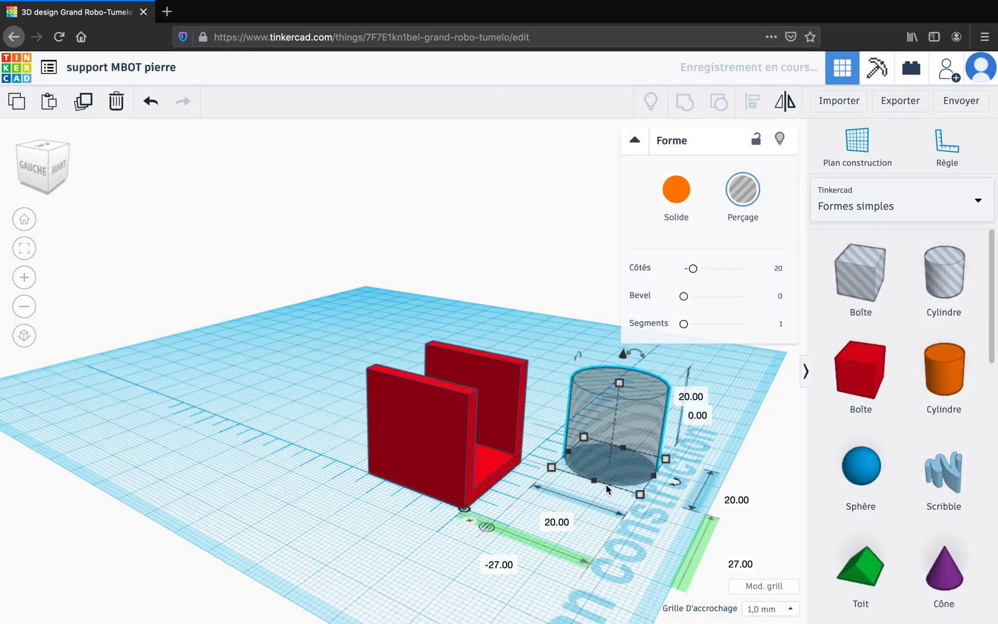
{"action": "left_click", "coordinate": [549, 525]}
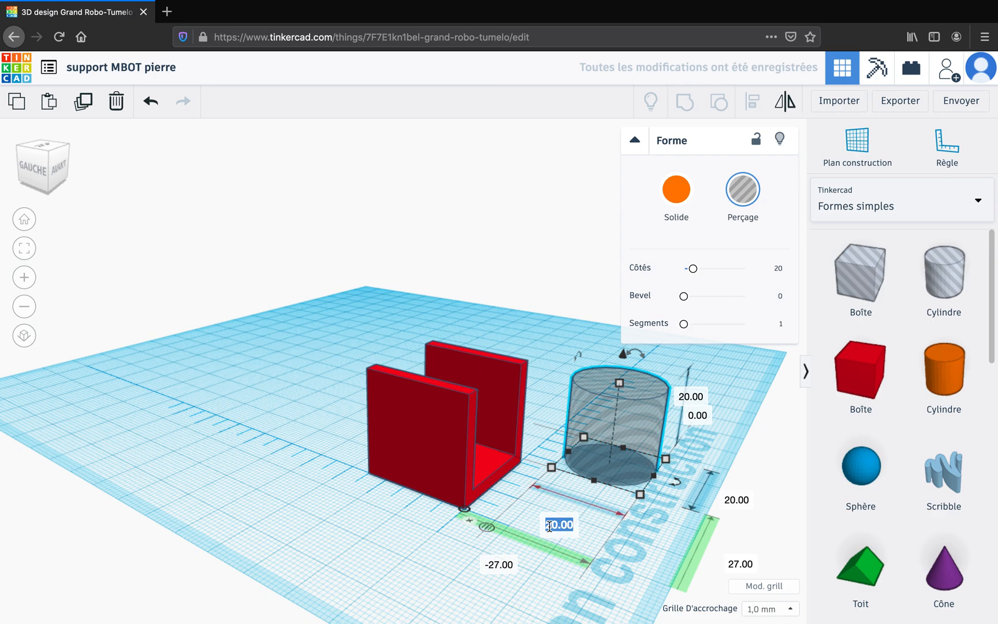
{"action": "type", "text": "8"}
{"action": "key", "text": "Tab"}
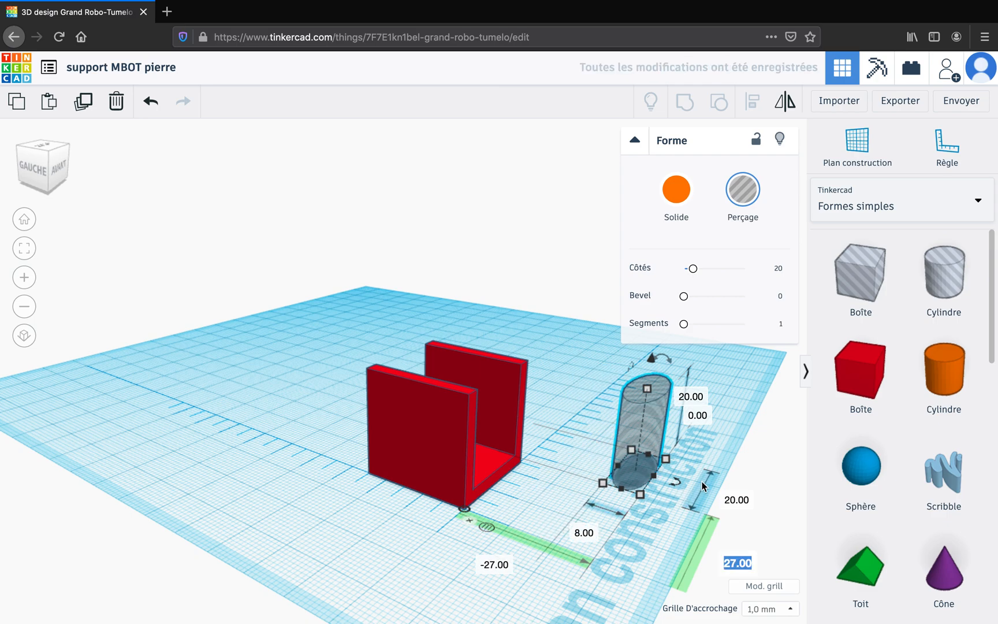
{"action": "left_click", "coordinate": [729, 499]}
{"action": "type", "text": "8"}
{"action": "key", "text": "Return"}
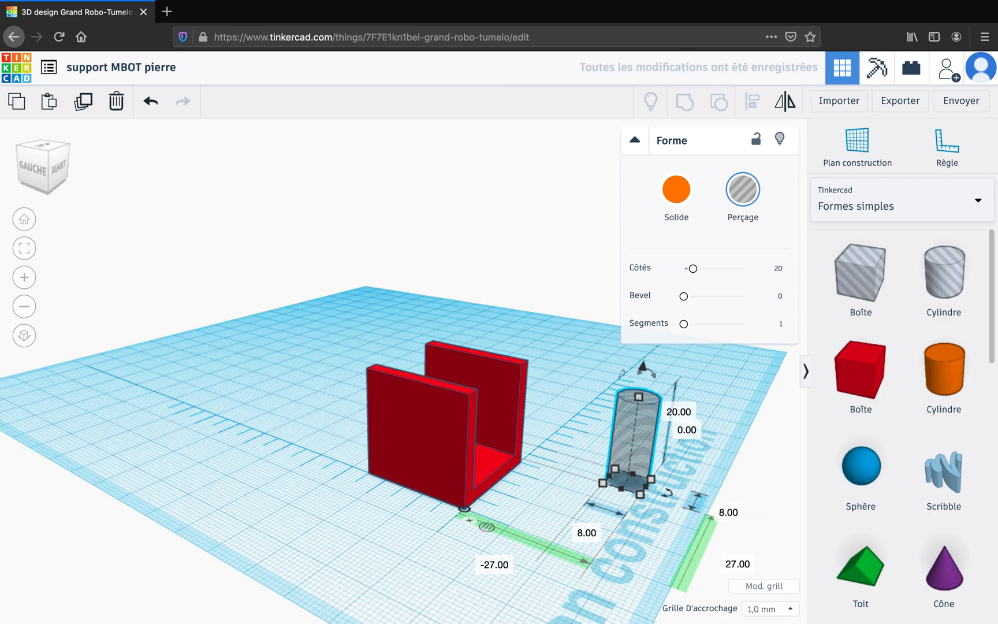
- Move the hole cylinder outside the wall at the ruler's origin and rotate it 90° so it points horizontally at that wall
{"action": "left_click_drag", "start_coordinate": [631, 459], "coordinate": [350, 495]}
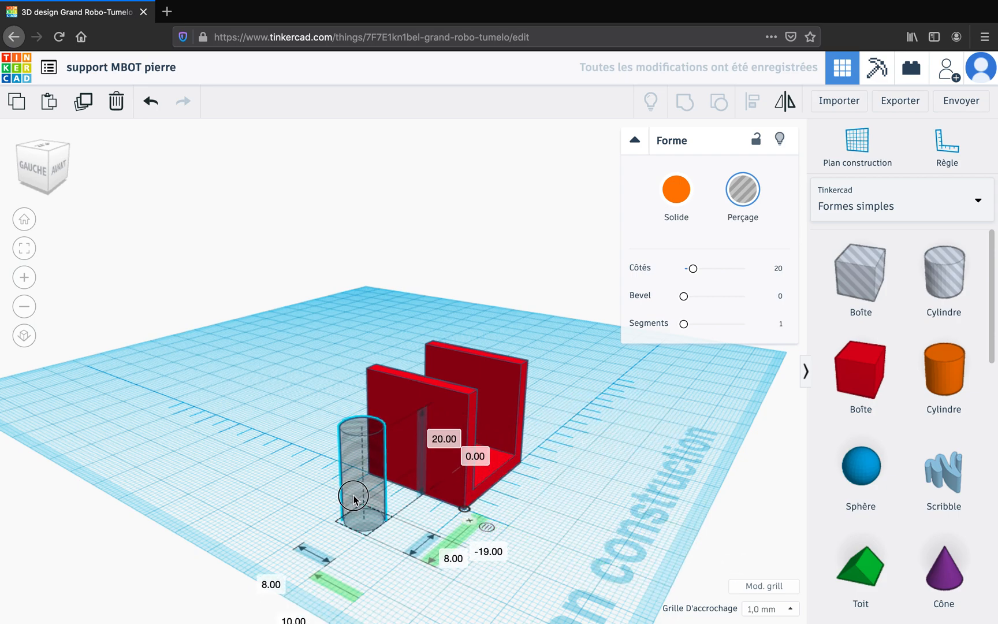
{"action": "right_click_drag", "start_coordinate": [604, 501], "coordinate": [549, 492]}
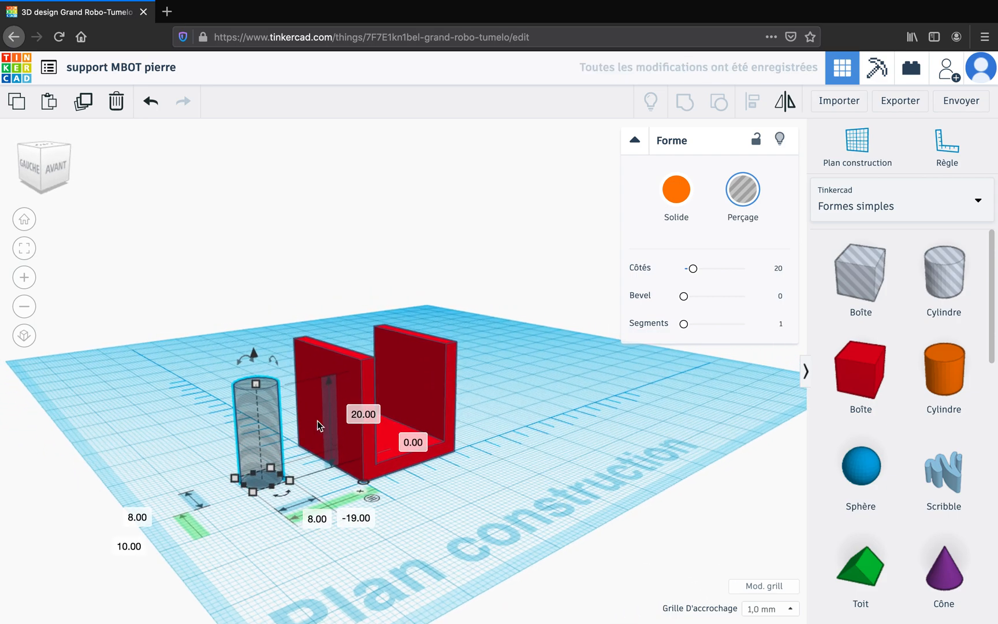
{"action": "left_click_drag", "start_coordinate": [242, 363], "coordinate": [170, 449]}
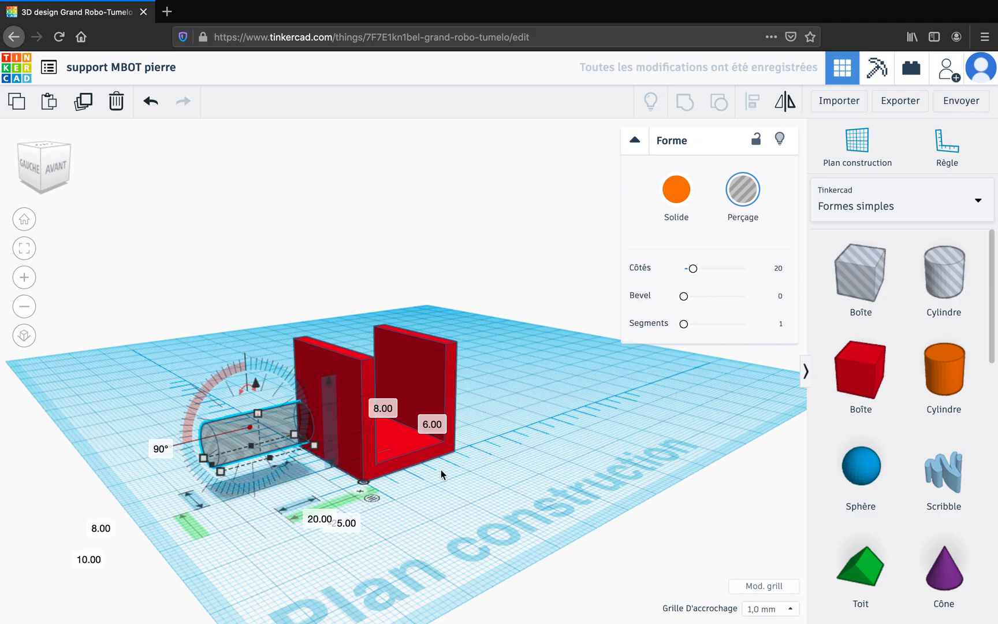
- Position the hole cylinder 8.5 mm in depth from the ruler's origin and 8.5 mm above the workplane
{"action": "right_click_drag", "start_coordinate": [526, 464], "coordinate": [454, 443]}
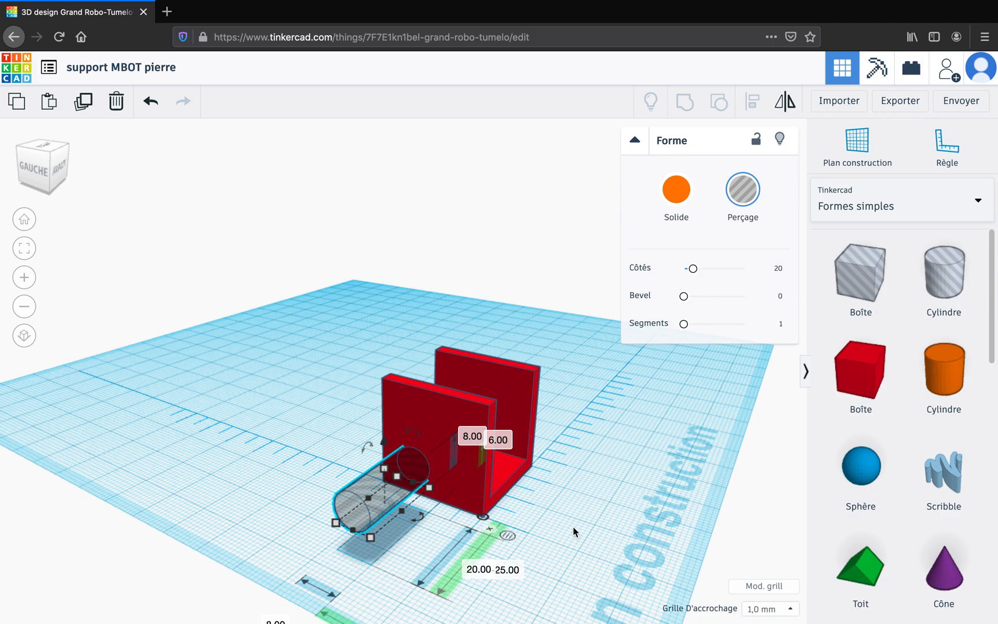
{"action": "right_click_drag", "start_coordinate": [576, 524], "coordinate": [577, 511]}
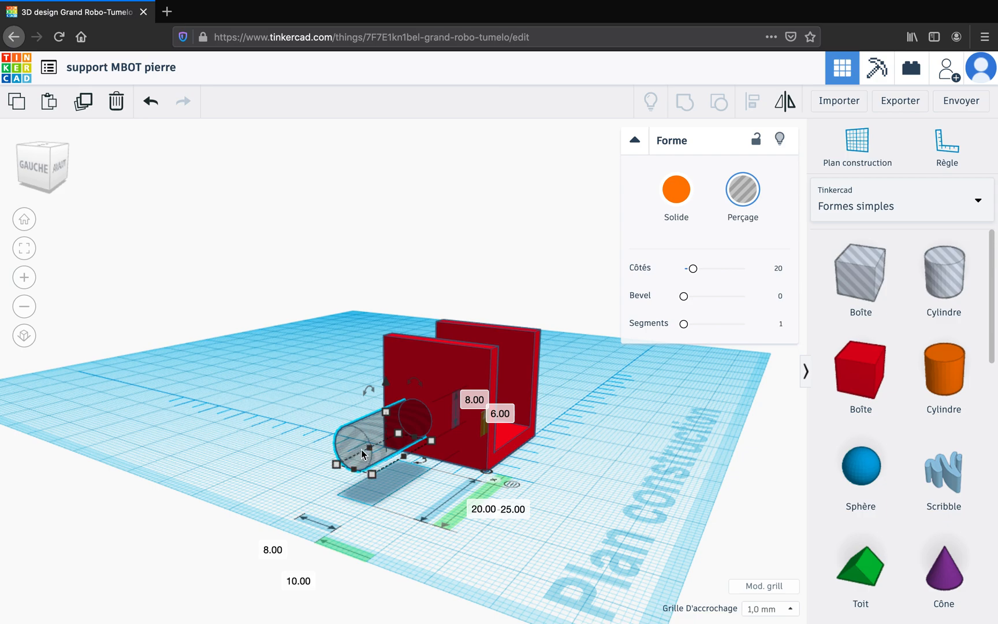
{"action": "left_click", "coordinate": [299, 582]}
{"action": "type", "text": "8,5"}
{"action": "key", "text": "Return"}
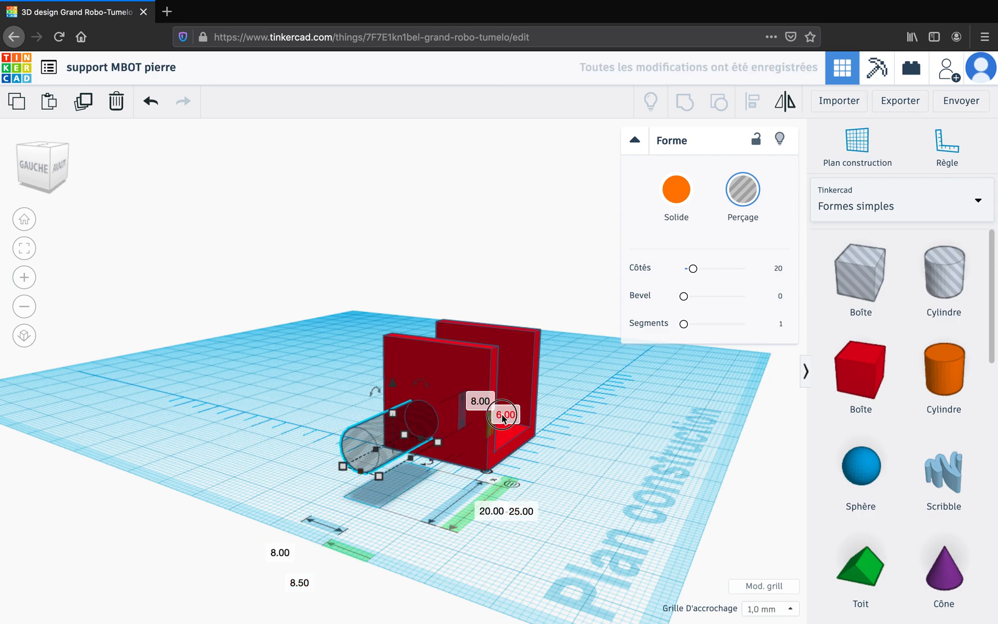
{"action": "type", "text": "8,5"}
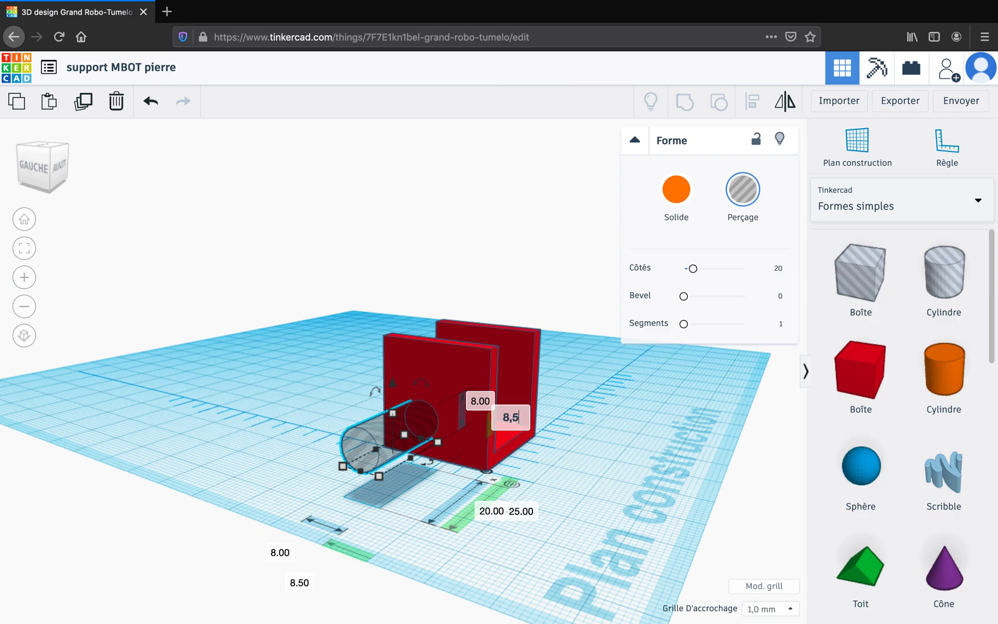
{"action": "key", "text": "Return"}
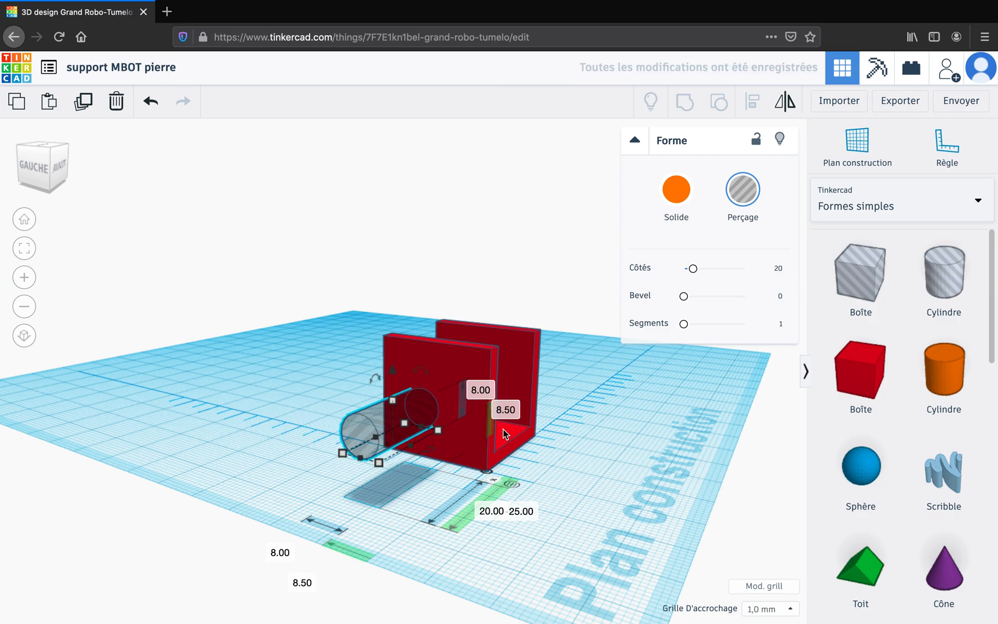
- Slide the hole cylinder through the nearest wall to -11 mm along the ruler and restore its depth offset to 8.5 mm
{"action": "right_click_drag", "start_coordinate": [626, 451], "coordinate": [559, 452]}
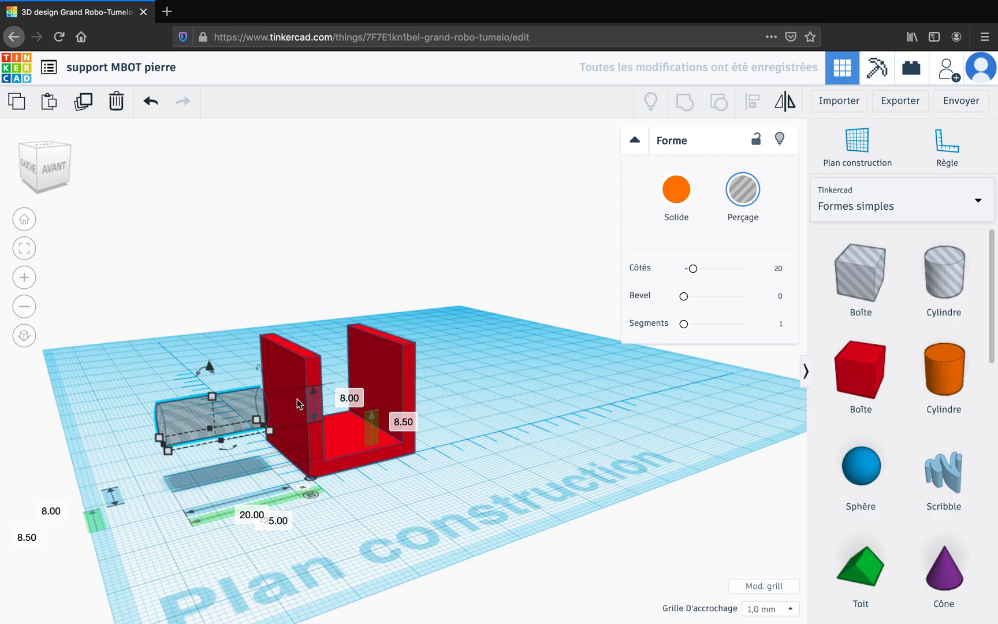
{"action": "left_click_drag", "start_coordinate": [187, 437], "coordinate": [257, 420]}
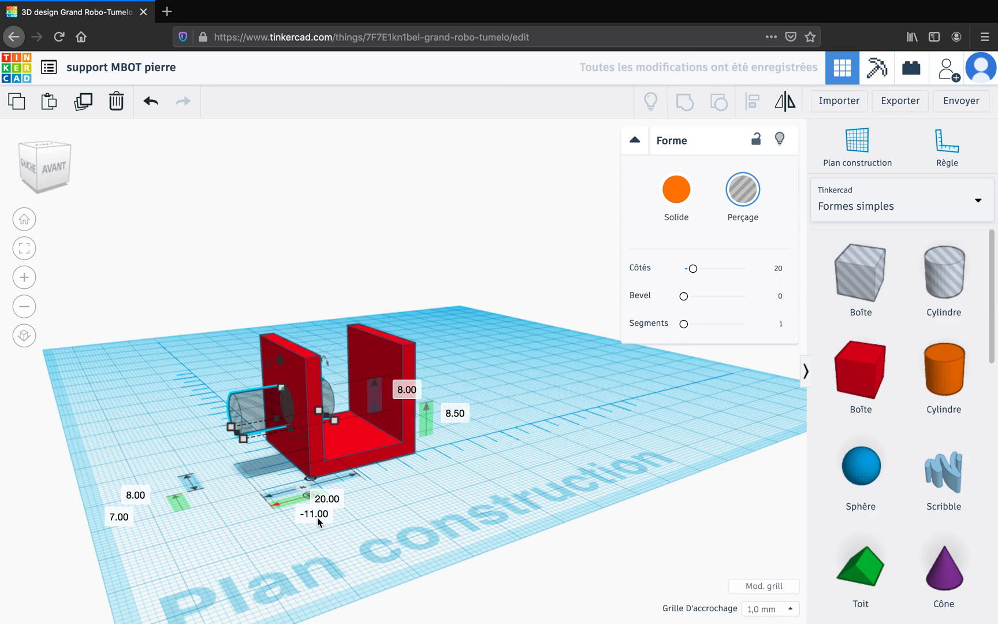
{"action": "left_click", "coordinate": [118, 517]}
{"action": "type", "text": "8,5"}
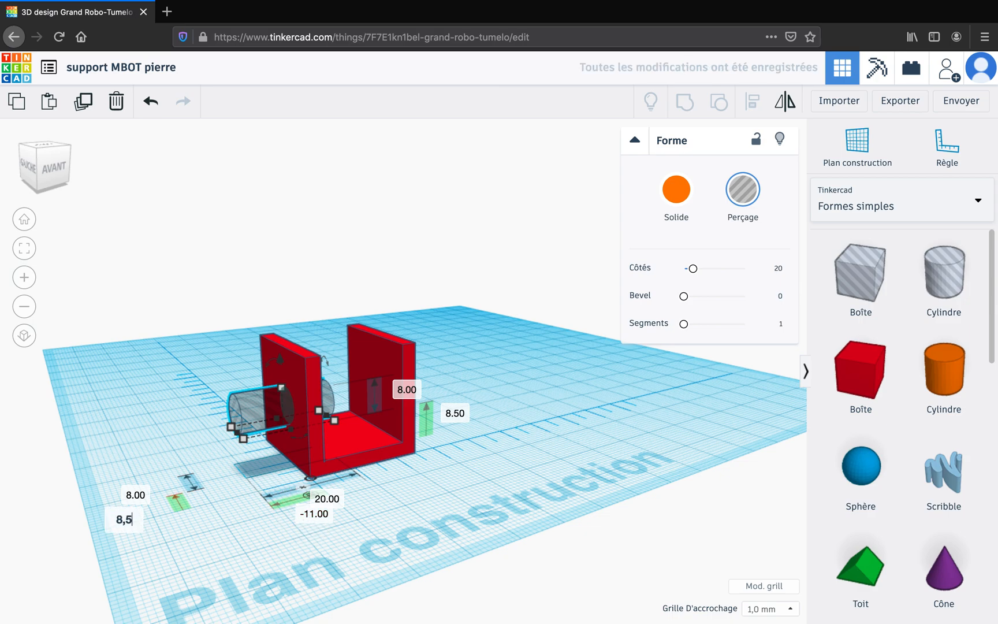
{"action": "key", "text": "Return"}
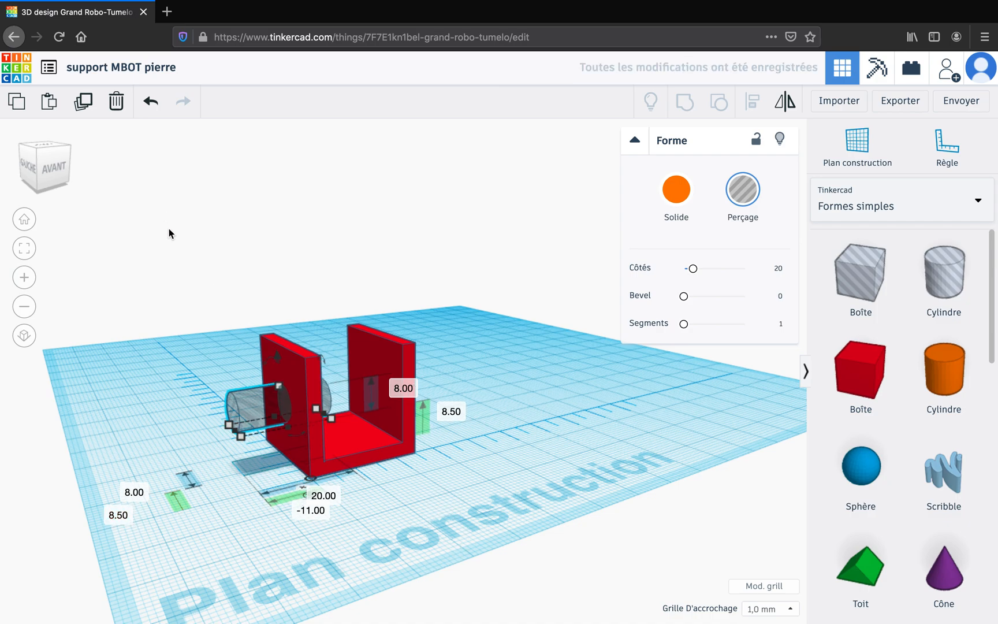
- Group the U-shaped support with the hole cylinder to cut the 8 mm hole, and inspect the drilled wall
{"action": "left_click_drag", "start_coordinate": [172, 243], "coordinate": [485, 536]}
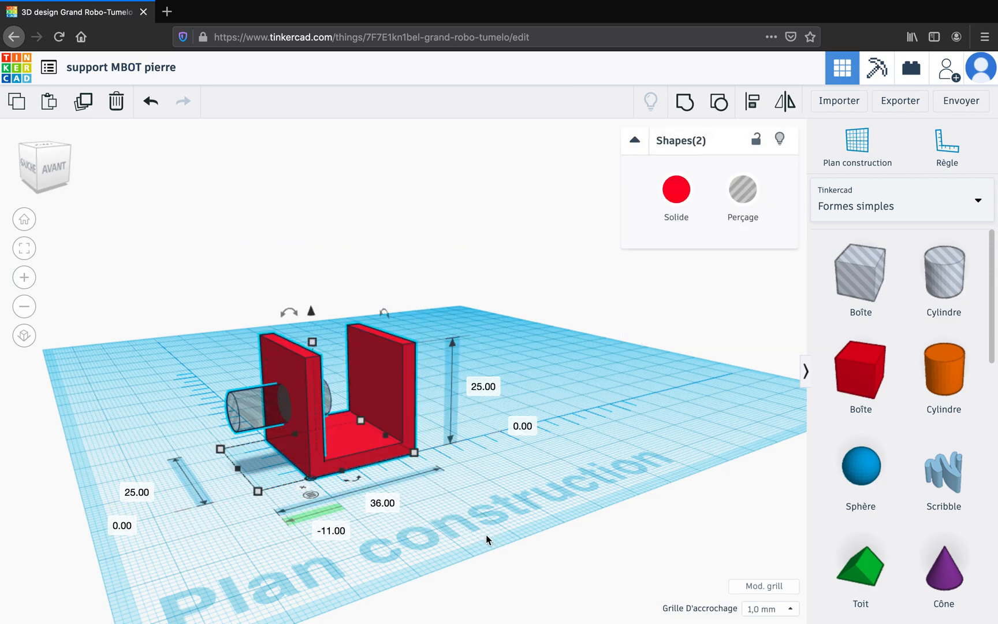
{"action": "left_click", "coordinate": [685, 103]}
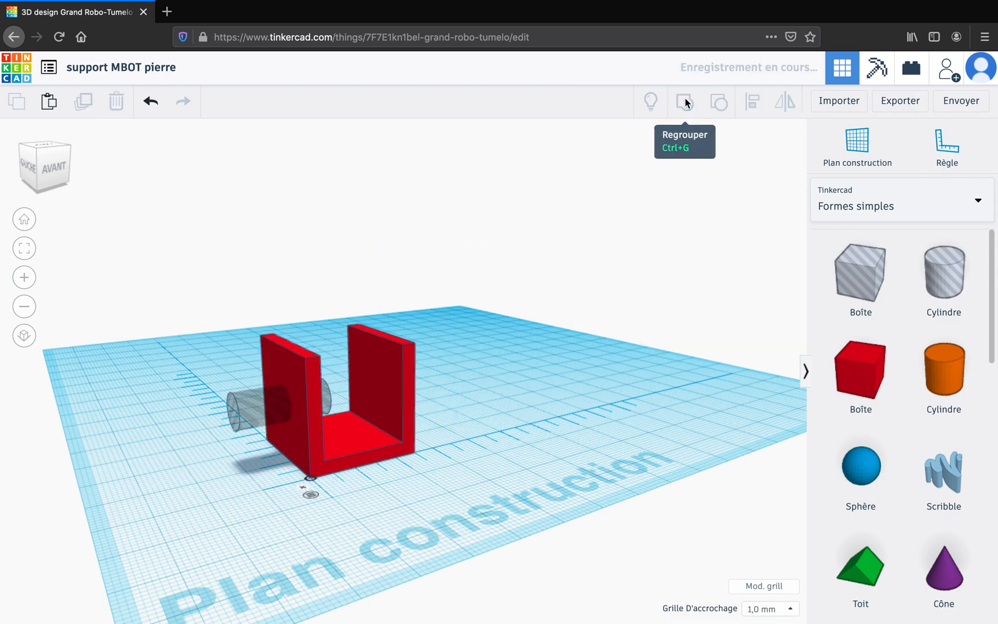
{"action": "right_click_drag", "start_coordinate": [486, 479], "coordinate": [596, 485]}
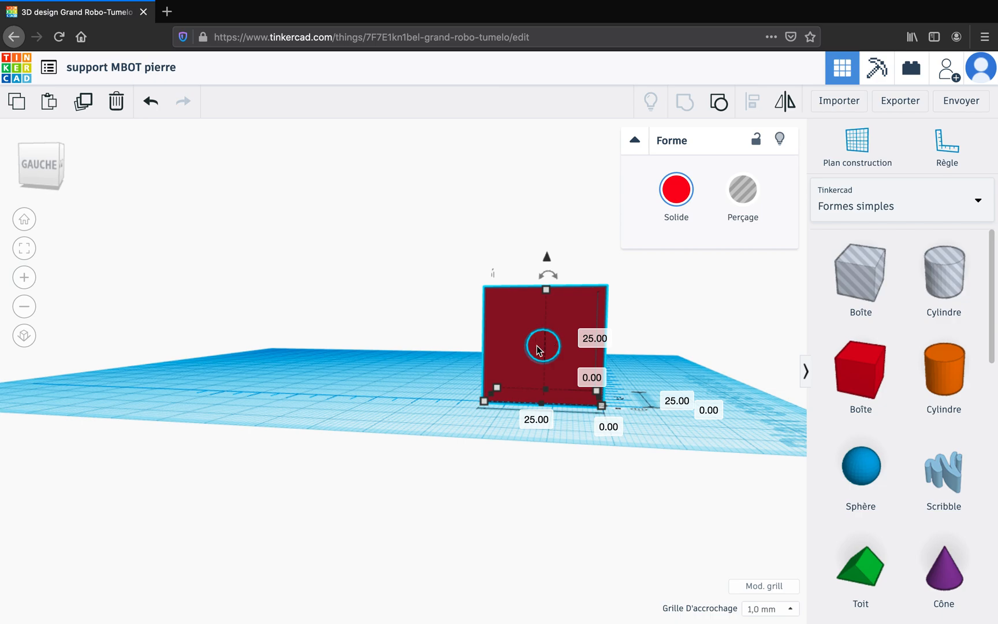
{"action": "scroll", "coordinate": [530, 370], "scroll_direction": "down", "scroll_amount": 1}
{"action": "scroll", "coordinate": [530, 370], "scroll_direction": "up", "scroll_amount": 4}
{"action": "scroll", "coordinate": [530, 369], "scroll_direction": "down", "scroll_amount": 4}
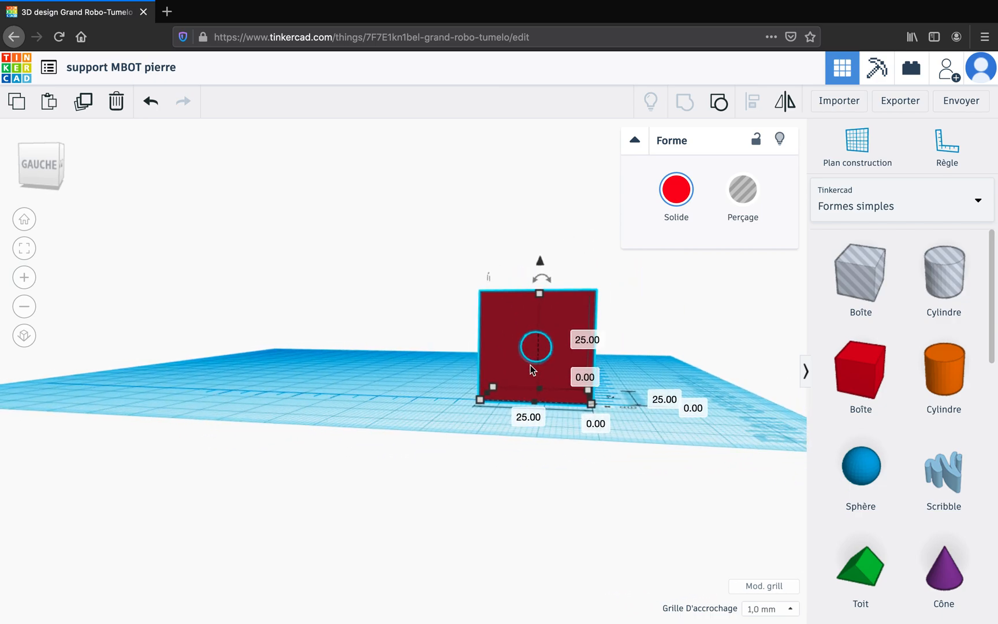
{"action": "right_click_drag", "start_coordinate": [673, 334], "coordinate": [521, 404]}
{"action": "right_click_drag", "start_coordinate": [612, 424], "coordinate": [566, 425]}
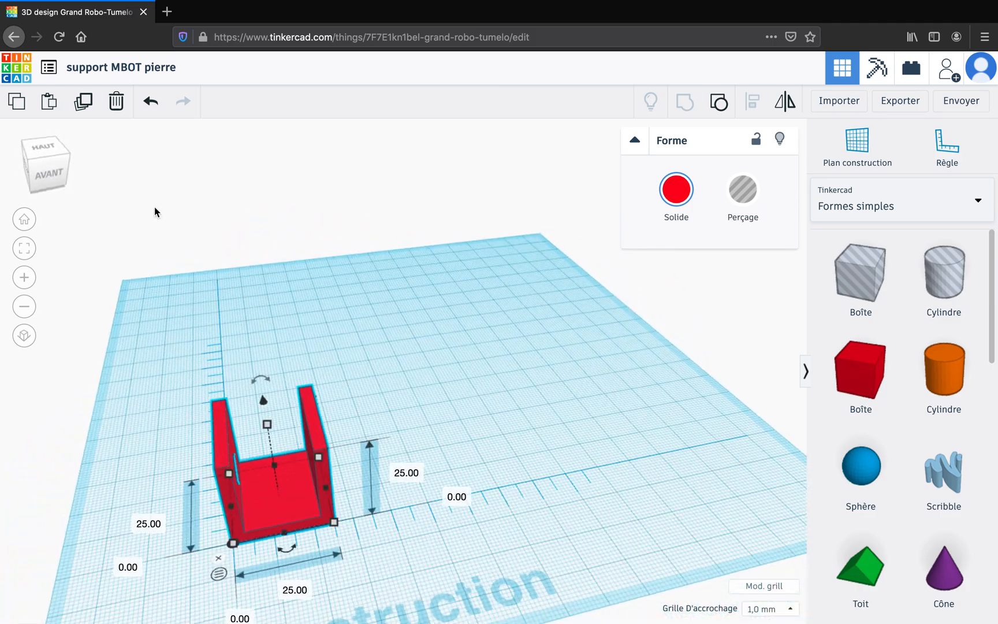
- Check the top pins' dimensions on the hand sketch in Preview, and back in Tinkercad place a solid orange cylinder beside the support
{"action": "mouse_move", "coordinate": [1, 2]}
{"action": "left_click", "coordinate": [490, 43]}
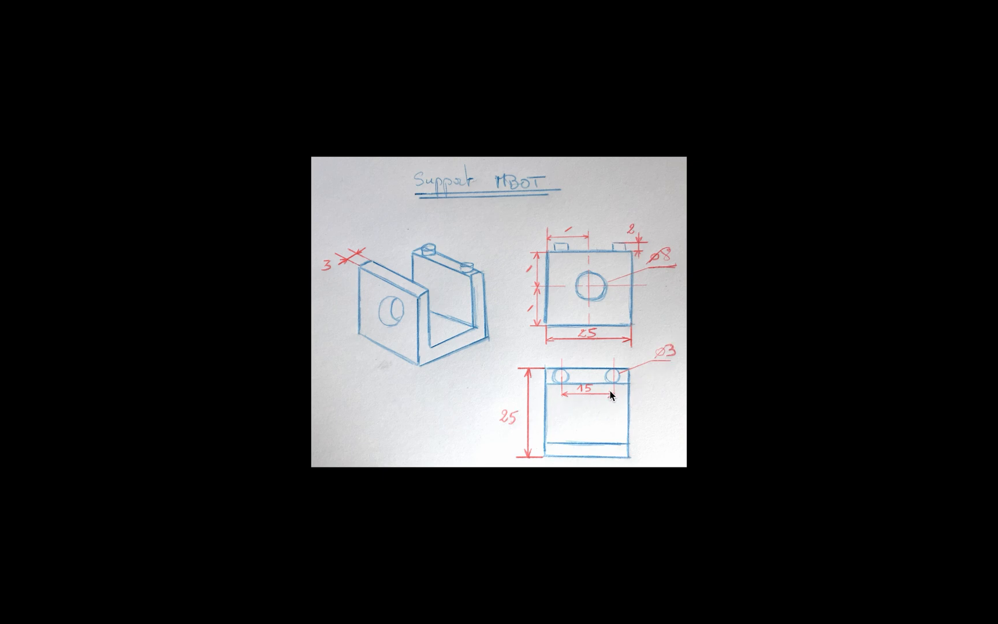
{"action": "mouse_move", "coordinate": [2, 1]}
{"action": "left_click", "coordinate": [621, 49]}
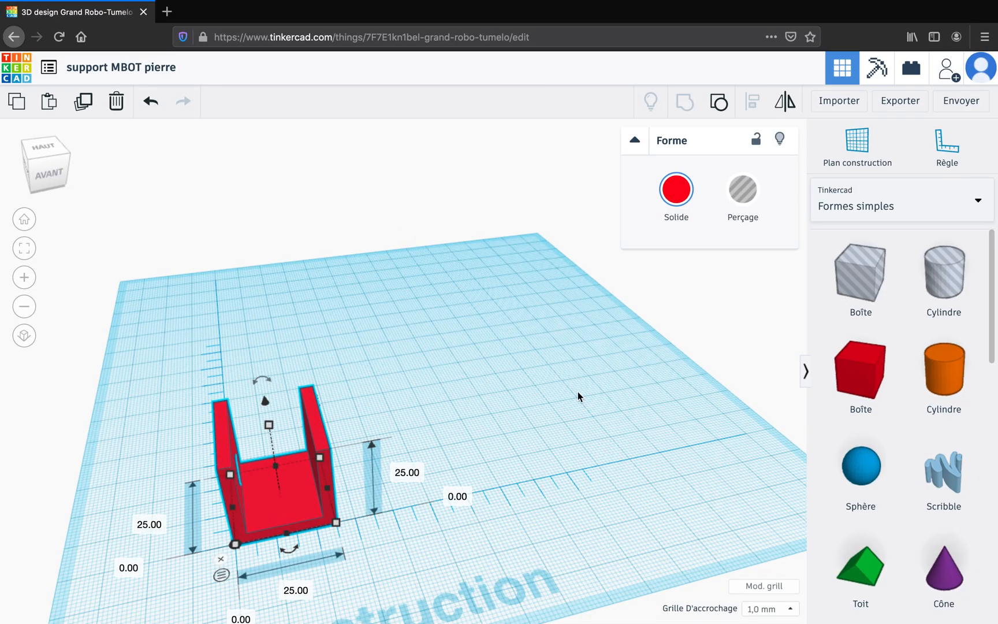
{"action": "right_click_drag", "start_coordinate": [513, 433], "coordinate": [694, 388]}
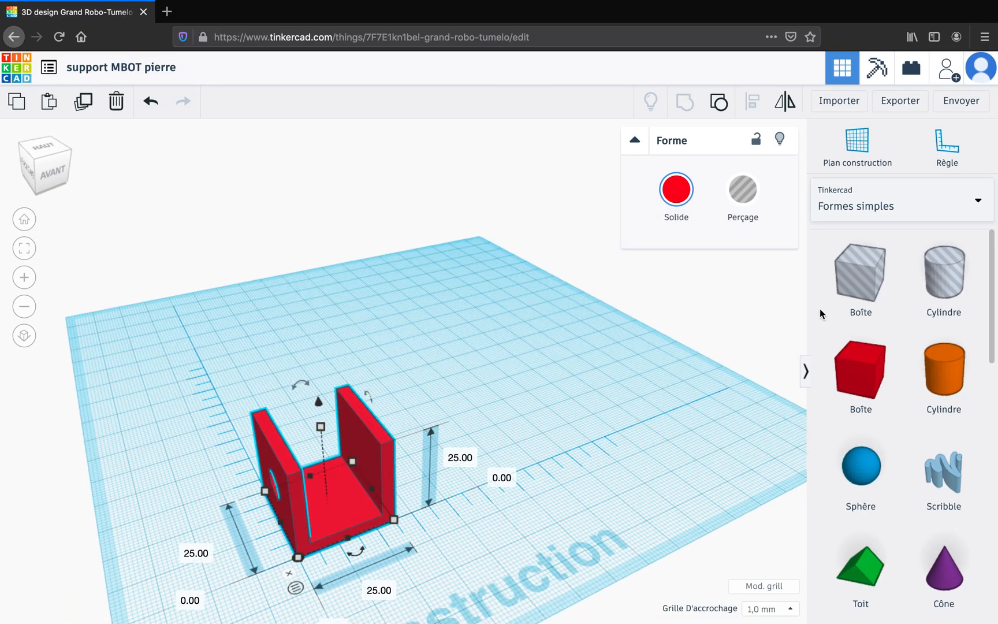
{"action": "left_click", "coordinate": [954, 380]}
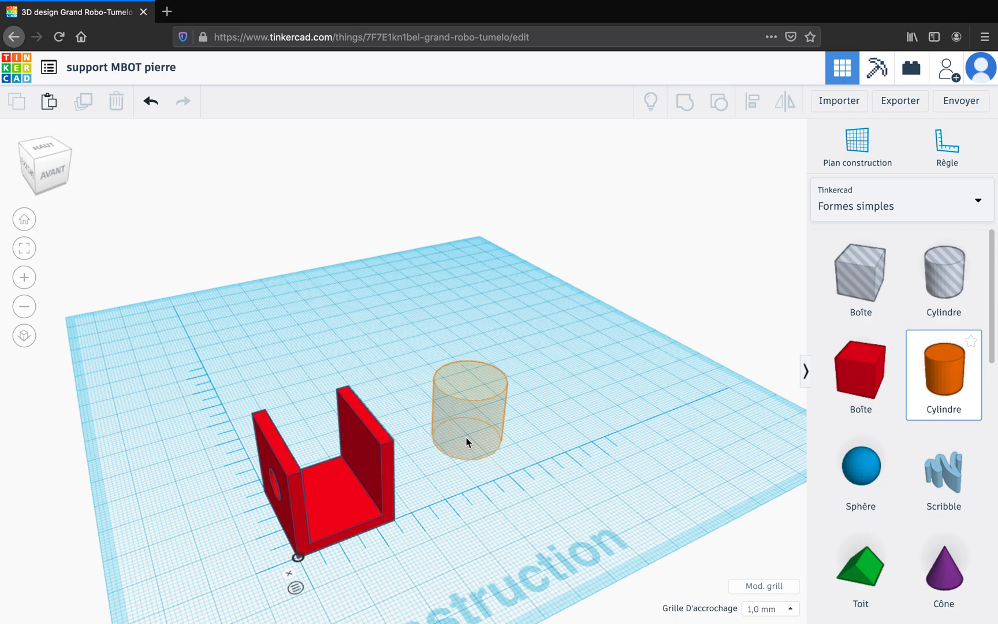
{"action": "left_click", "coordinate": [467, 437]}
- Resize the orange cylinder into a pin 3 mm wide, 3 mm deep and 2 mm high
{"action": "left_click", "coordinate": [524, 496]}
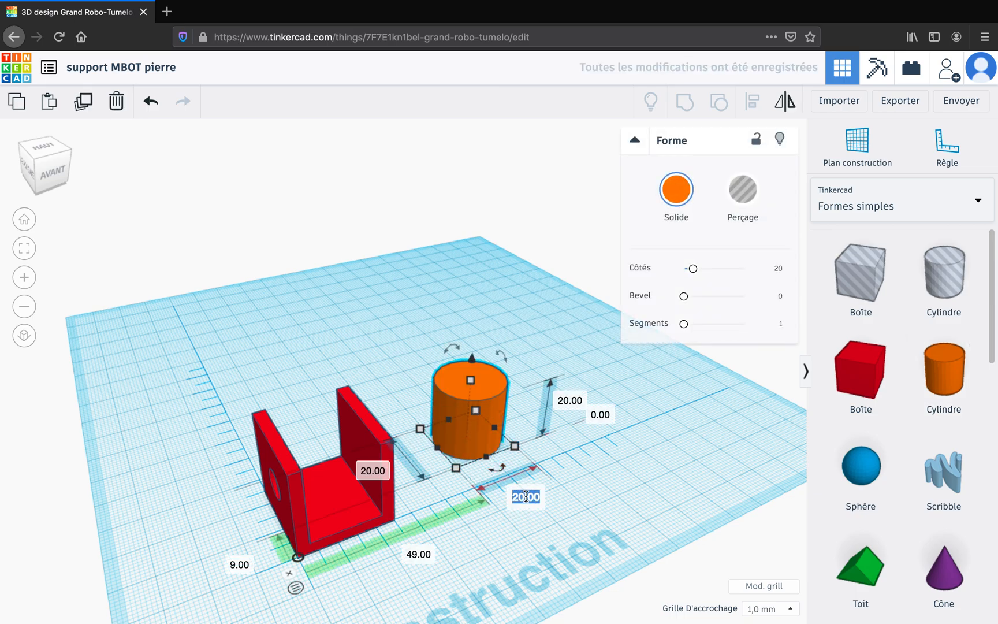
{"action": "type", "text": "3"}
{"action": "key", "text": "Return"}
{"action": "left_click", "coordinate": [373, 471]}
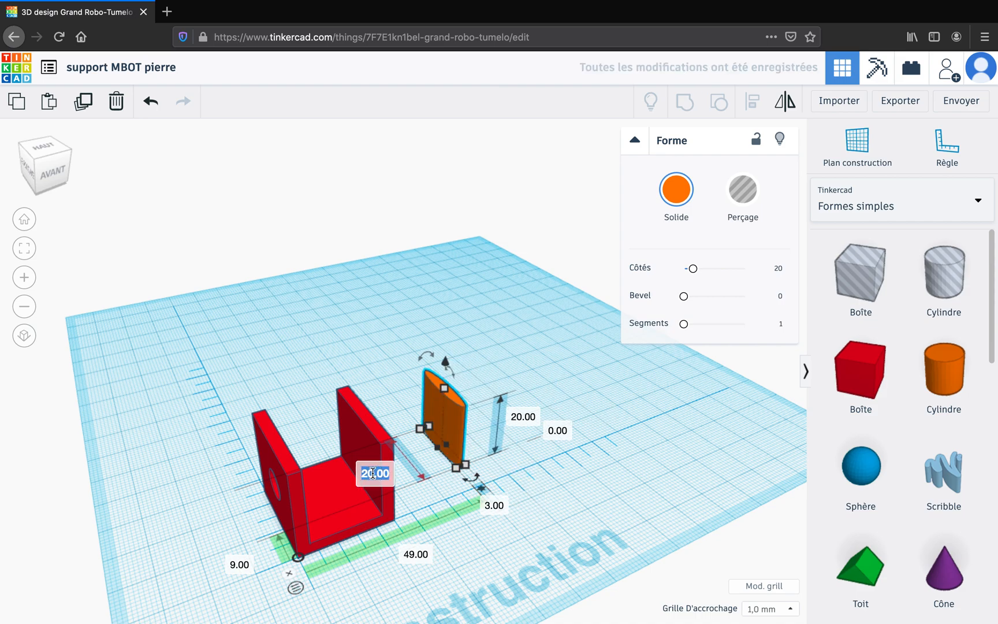
{"action": "type", "text": "3"}
{"action": "key", "text": "Return"}
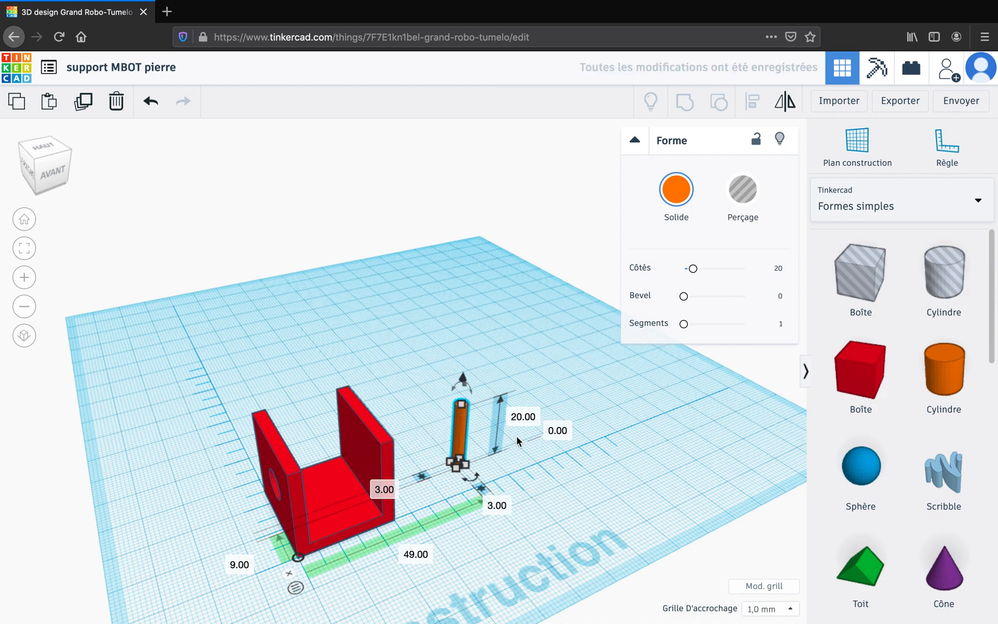
{"action": "left_click", "coordinate": [517, 416]}
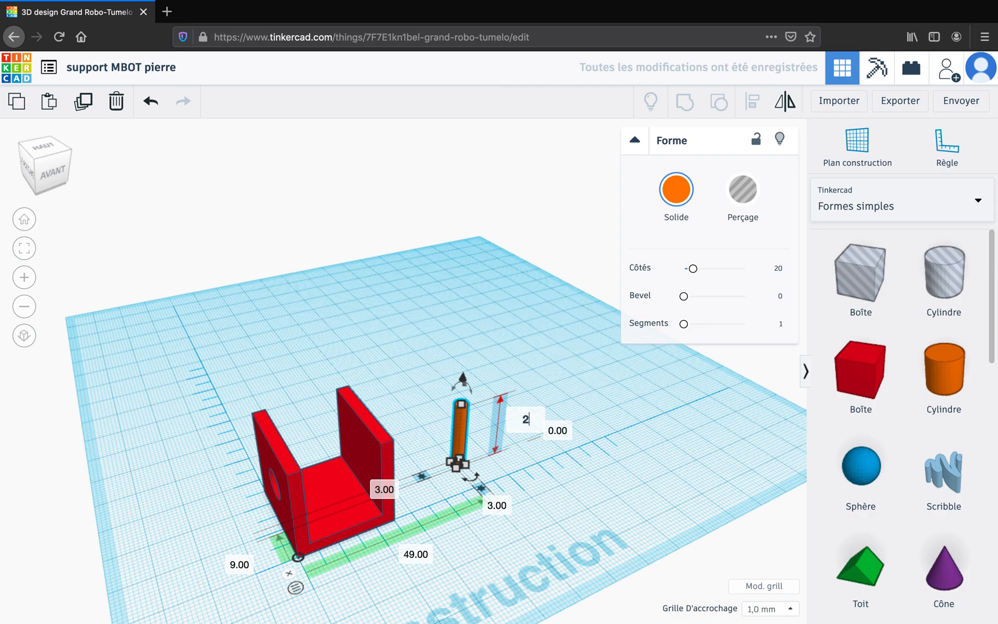
{"action": "key", "text": "Return"}
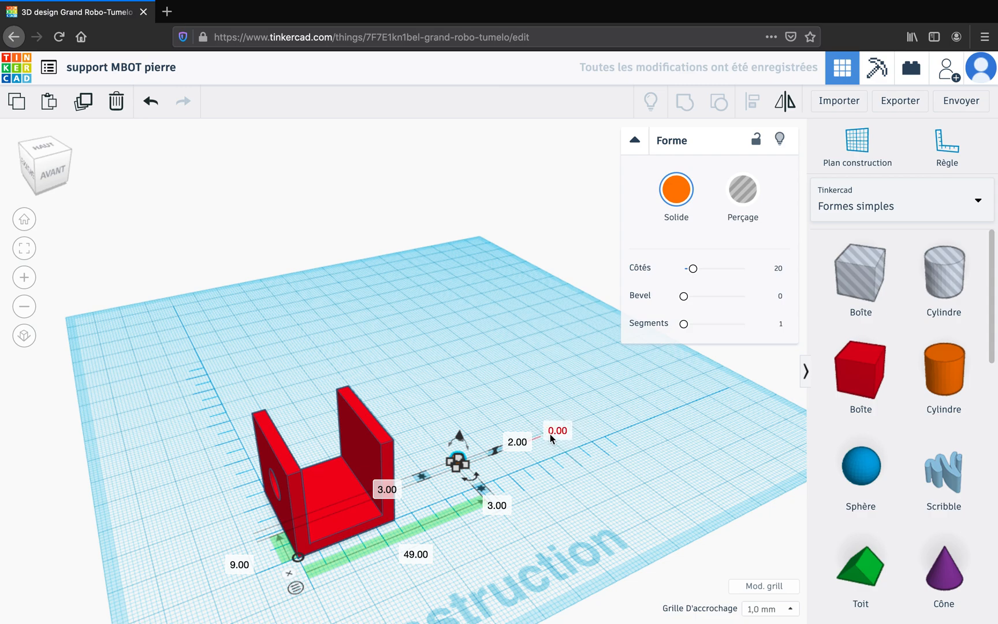
{"action": "right_click_drag", "start_coordinate": [552, 446], "coordinate": [302, 488]}
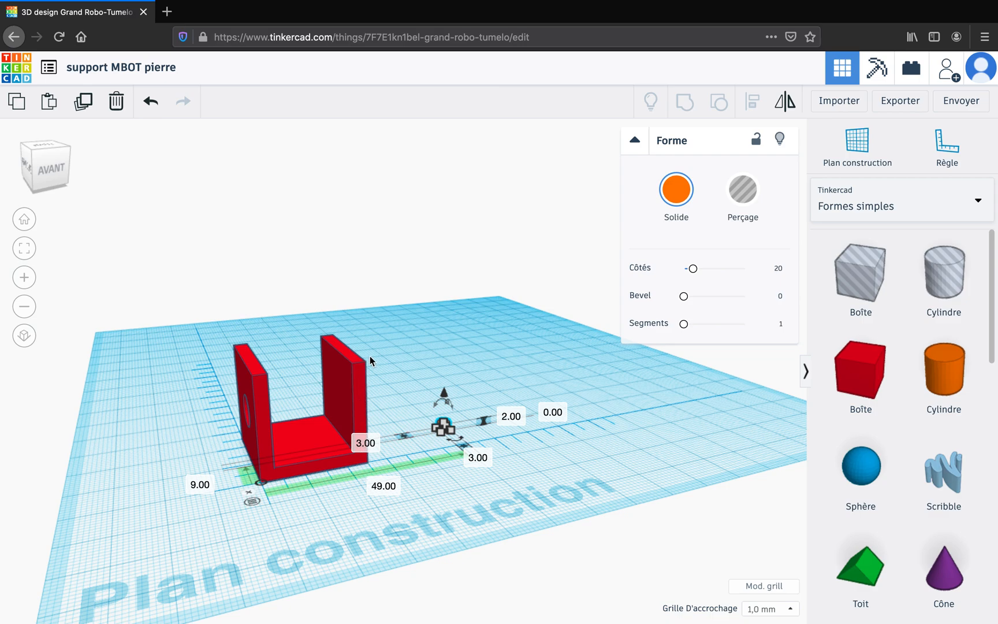
- Raise the orange pin to 25 mm above the workplane and set its ruler offset across the support to 22 mm
{"action": "left_click", "coordinate": [552, 414]}
{"action": "type", "text": "25"}
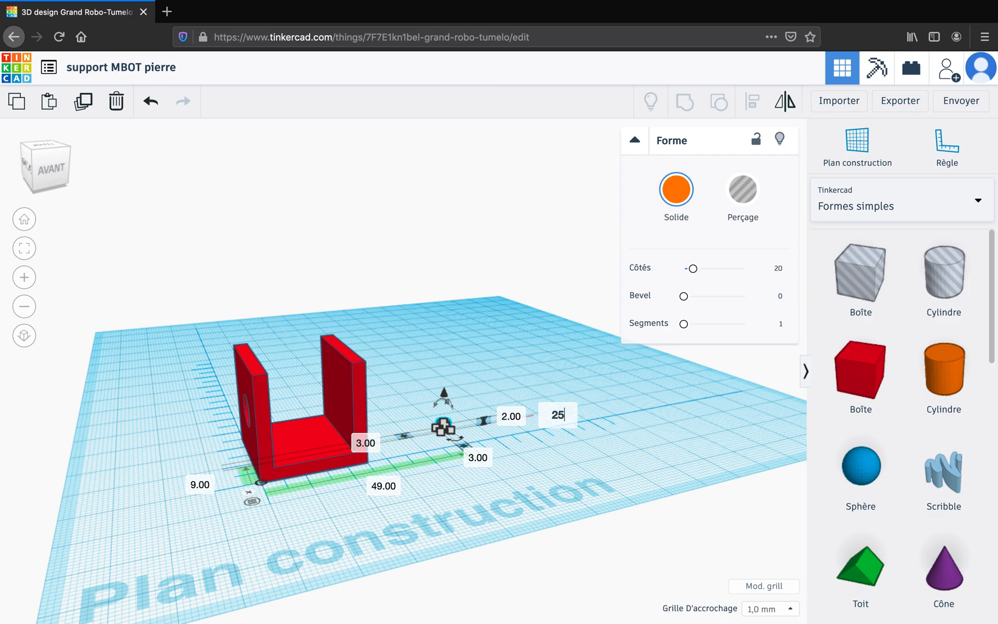
{"action": "key", "text": "Return"}
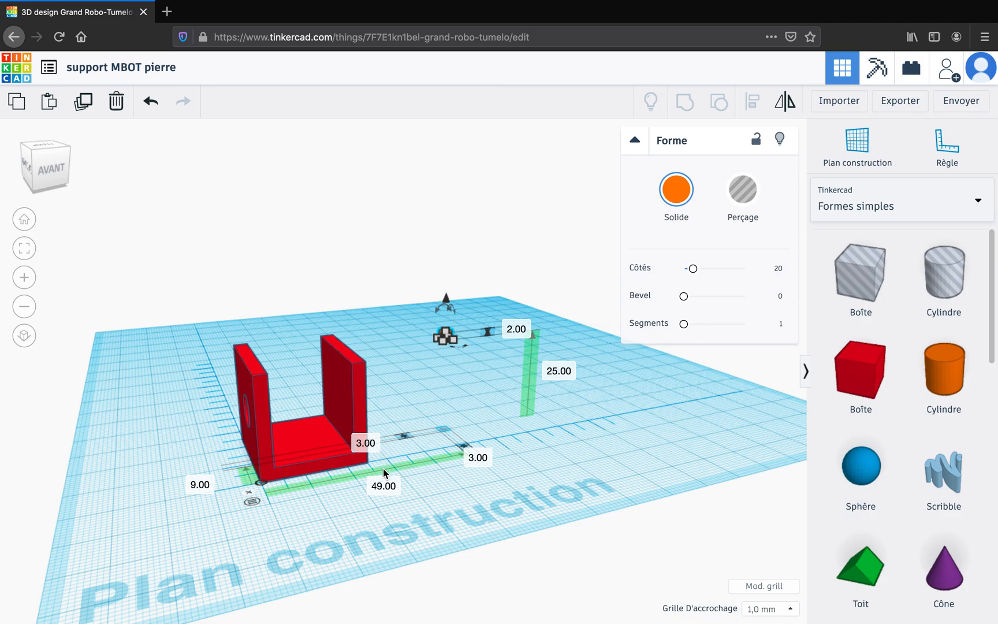
{"action": "scroll", "coordinate": [379, 488], "scroll_direction": "up", "scroll_amount": 1}
{"action": "scroll", "coordinate": [380, 494], "scroll_direction": "up", "scroll_amount": 1}
{"action": "left_click", "coordinate": [379, 518]}
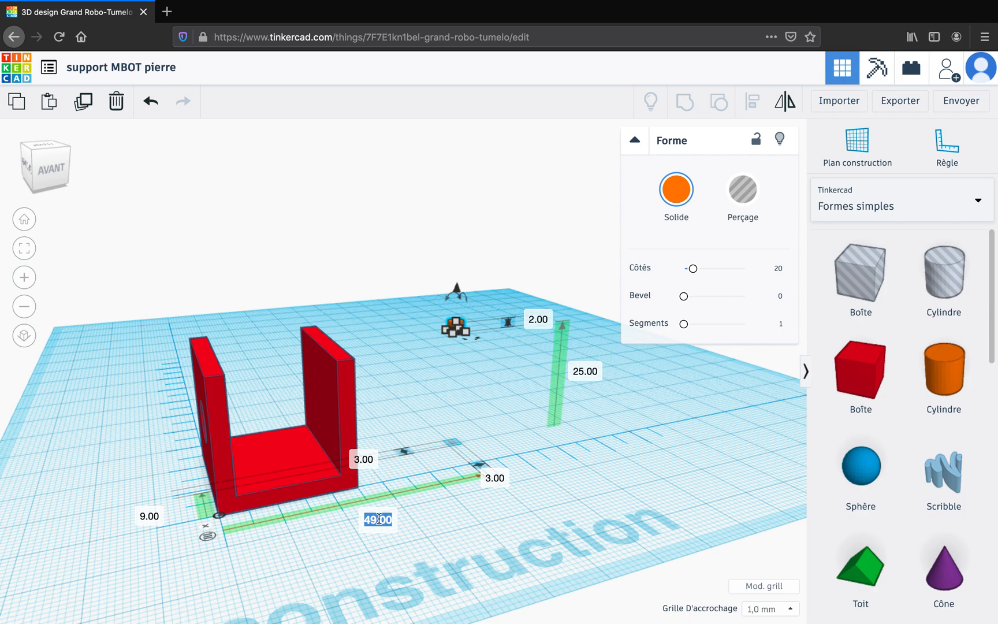
{"action": "type", "text": "22"}
{"action": "key", "text": "Return"}
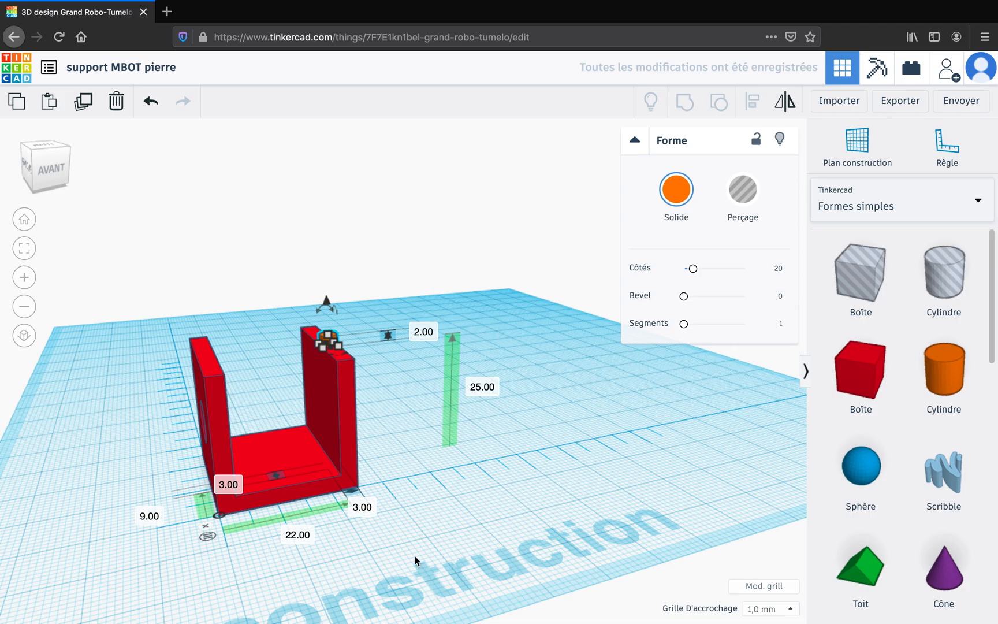
- Set the pin's ruler offset along the top of the far wall to 3.5 mm, and inspect its placement
{"action": "right_click_drag", "start_coordinate": [416, 561], "coordinate": [469, 552]}
{"action": "scroll", "coordinate": [496, 347], "scroll_direction": "up", "scroll_amount": 5}
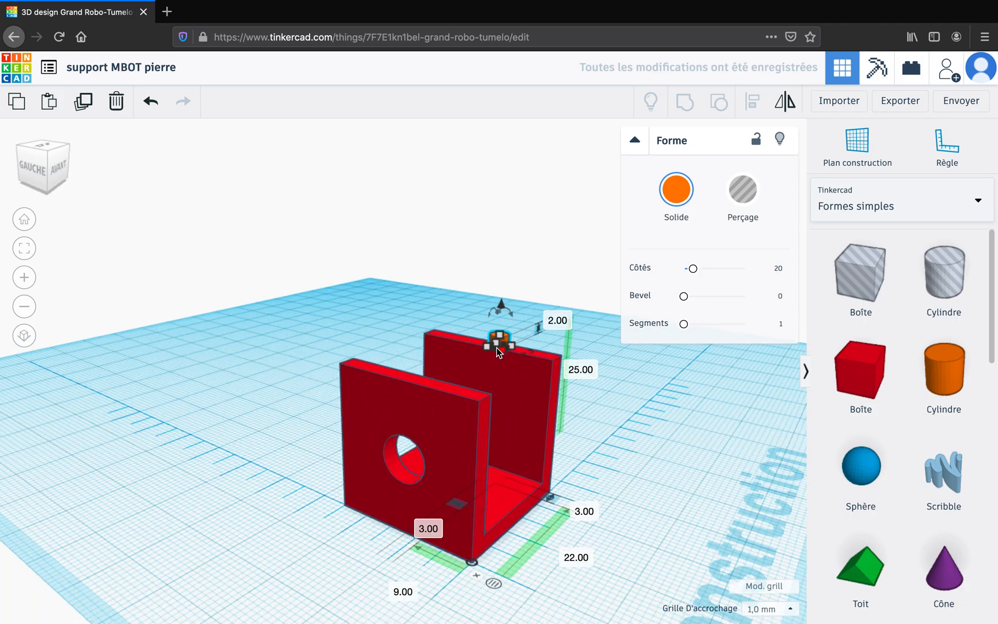
{"action": "scroll", "coordinate": [496, 347], "scroll_direction": "up", "scroll_amount": 2}
{"action": "scroll", "coordinate": [566, 450], "scroll_direction": "down", "scroll_amount": 3}
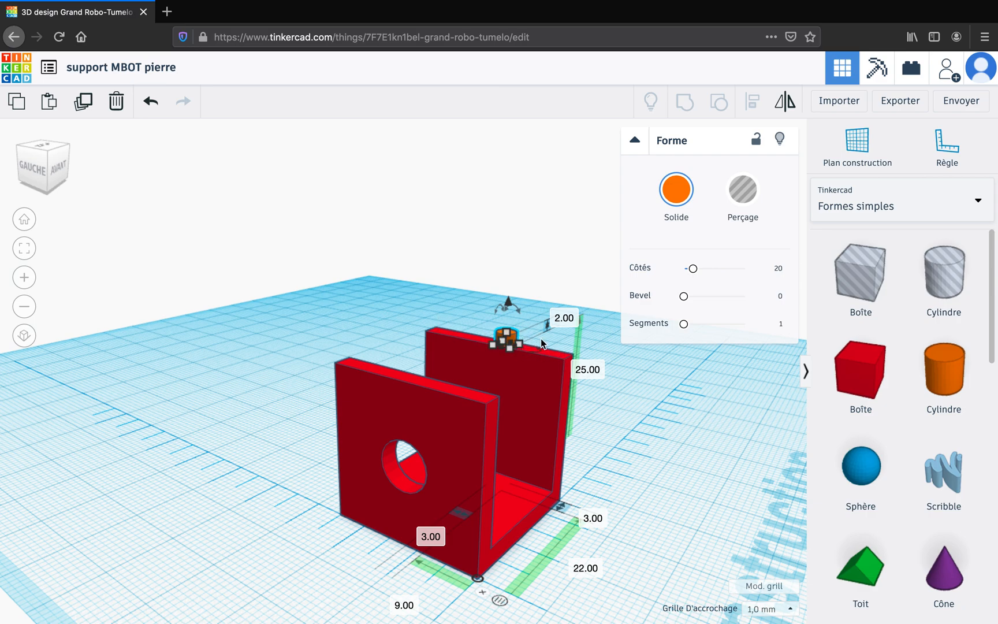
{"action": "left_click", "coordinate": [405, 607]}
{"action": "key", "text": "Right"}
{"action": "type", "text": ",5"}
{"action": "key", "text": "BackSpace"}
{"action": "key", "text": "BackSpace"}
{"action": "key", "text": "BackSpace"}
{"action": "key", "text": "BackSpace"}
{"action": "key", "text": "BackSpace"}
{"action": "key", "text": "BackSpace"}
{"action": "type", "text": "3,5"}
{"action": "key", "text": "Return"}
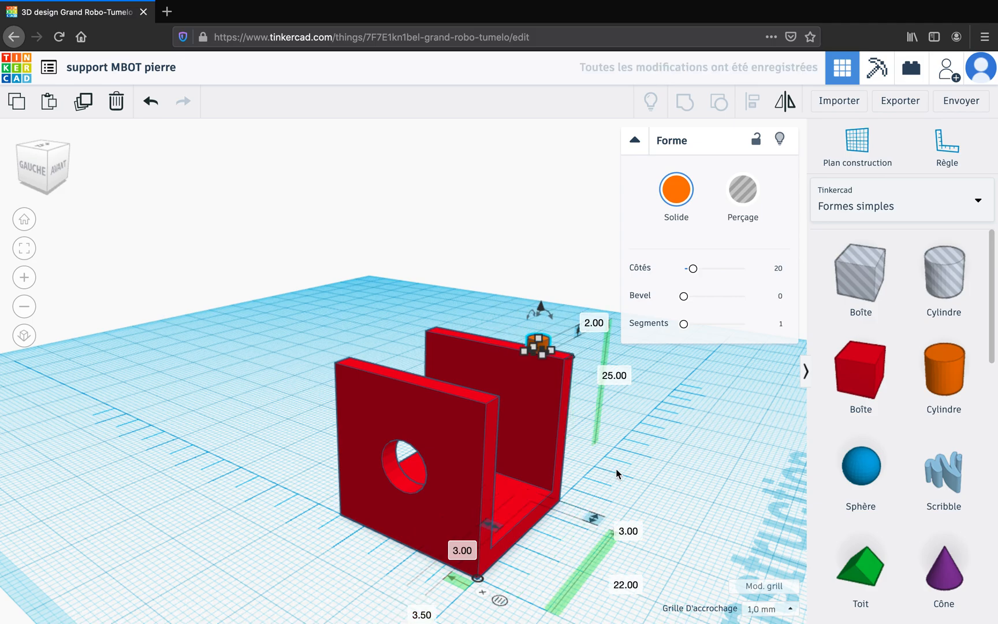
{"action": "left_click", "coordinate": [618, 467]}
{"action": "right_click_drag", "start_coordinate": [615, 452], "coordinate": [488, 286]}
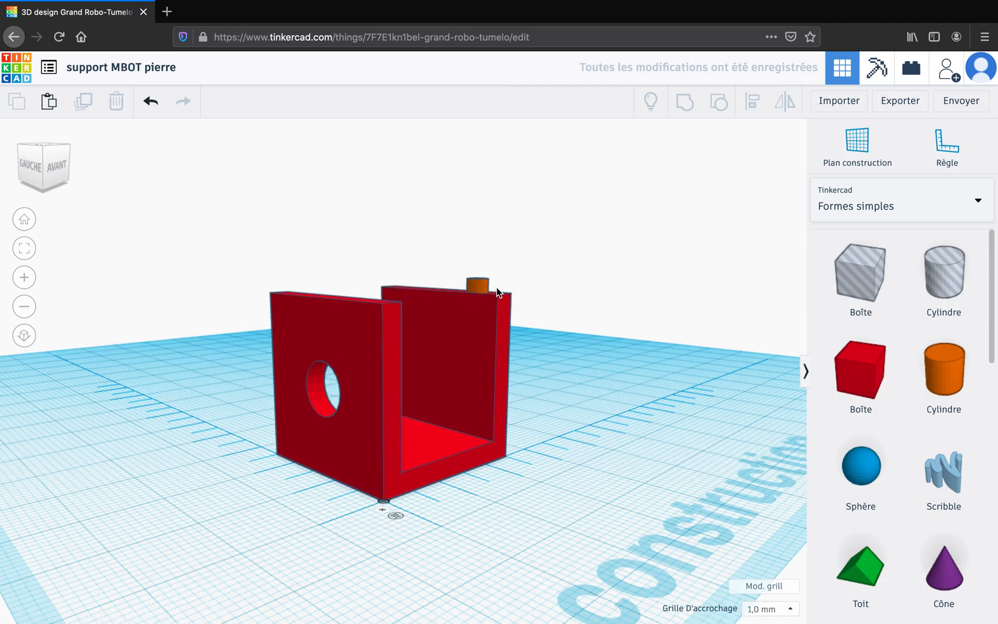
{"action": "right_click_drag", "start_coordinate": [530, 254], "coordinate": [543, 276]}
- Check the spacing between the two top pins on the hand sketch in Preview, and return to Tinkercad
{"action": "mouse_move", "coordinate": [0, 0]}
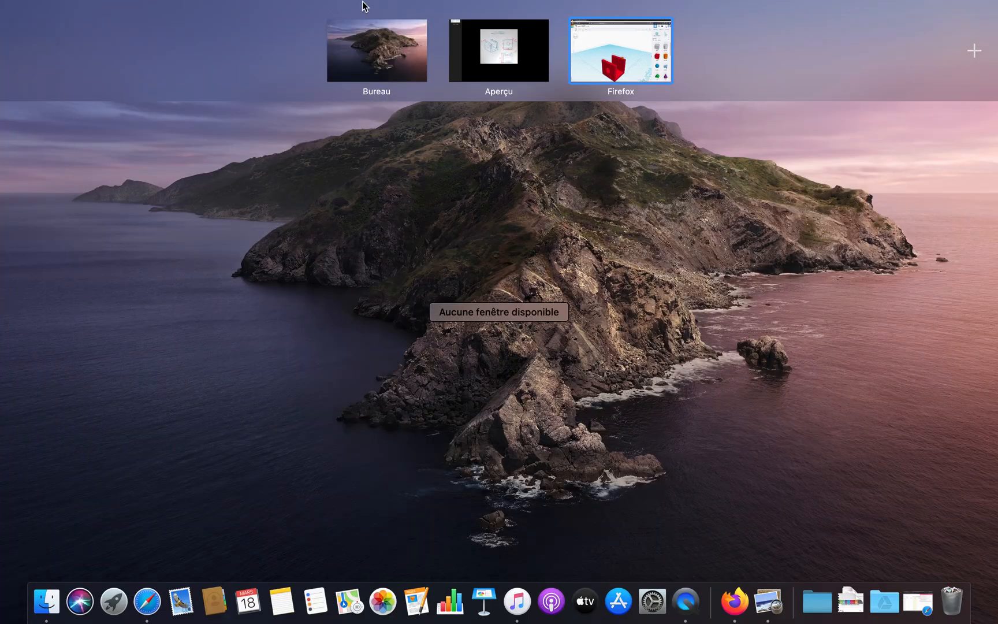
{"action": "left_click", "coordinate": [477, 39]}
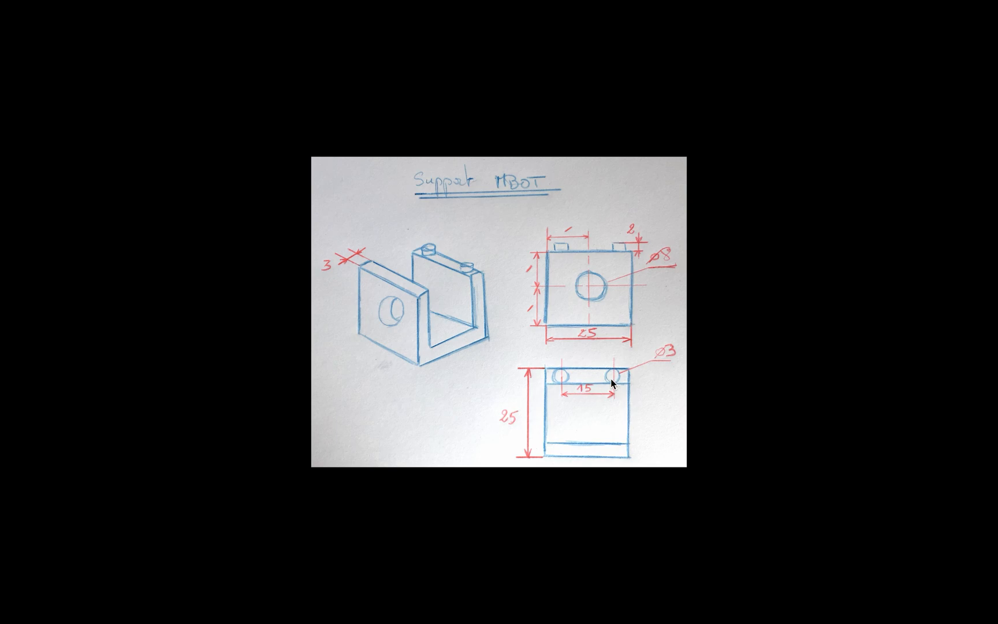
{"action": "key", "text": "ctrl+Up"}
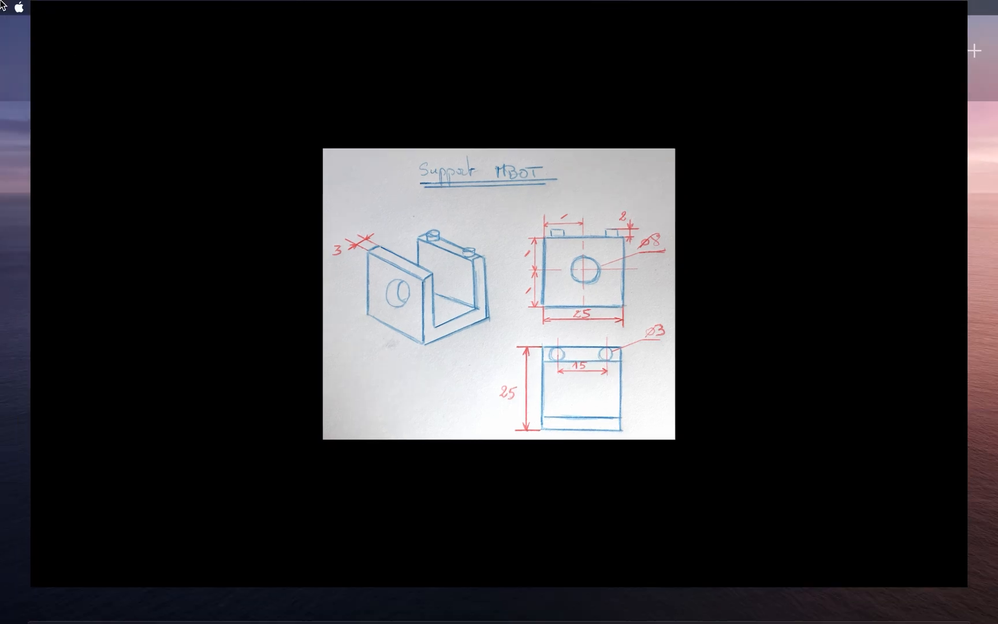
{"action": "left_click", "coordinate": [644, 56]}
{"action": "left_click_drag", "start_coordinate": [517, 350], "coordinate": [531, 425]}
{"action": "left_click_drag", "start_coordinate": [492, 338], "coordinate": [530, 412]}
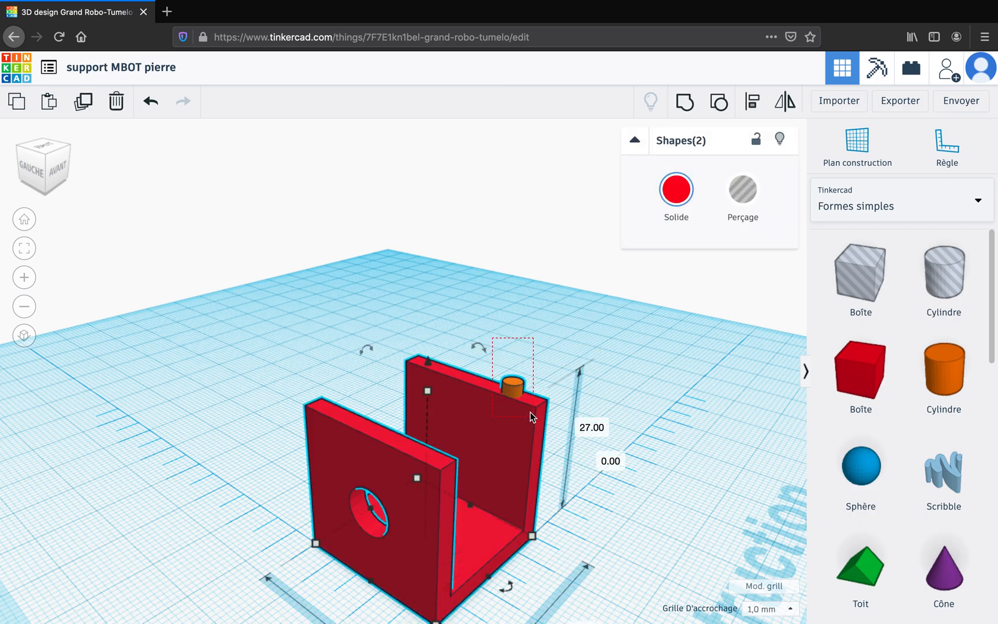
{"action": "left_click", "coordinate": [563, 317]}
{"action": "left_click_drag", "start_coordinate": [493, 335], "coordinate": [536, 414]}
{"action": "left_click", "coordinate": [555, 337]}
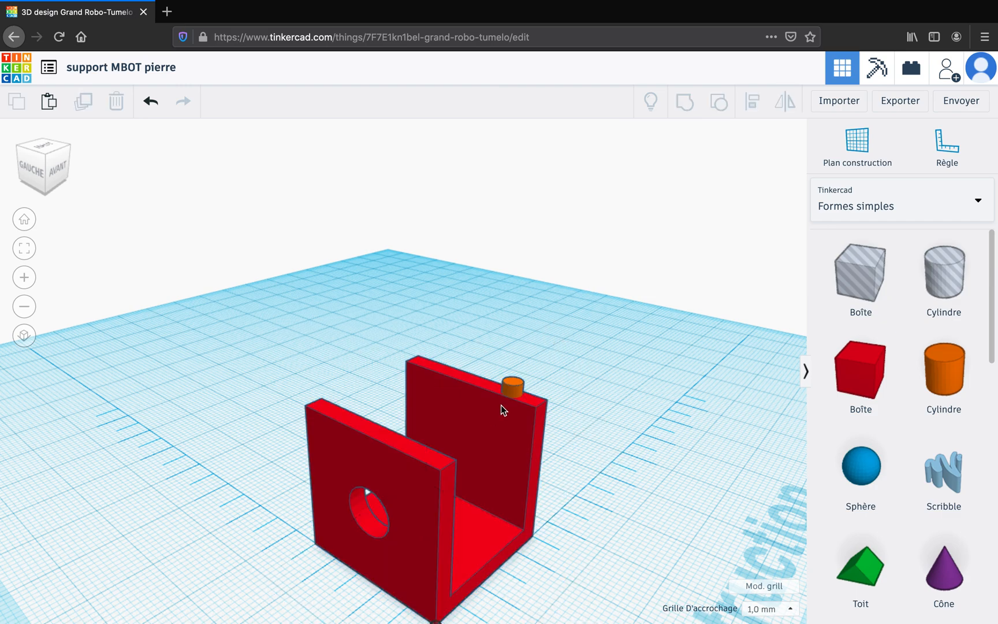
- Duplicate the orange pin by copying and pasting it
{"action": "left_click", "coordinate": [514, 389]}
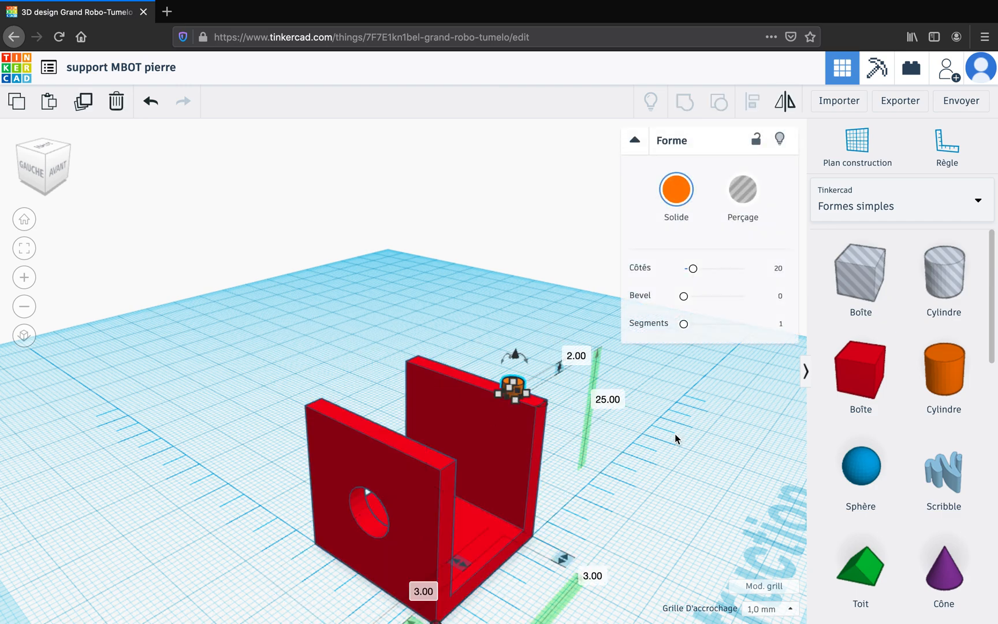
{"action": "key", "text": "super+v"}
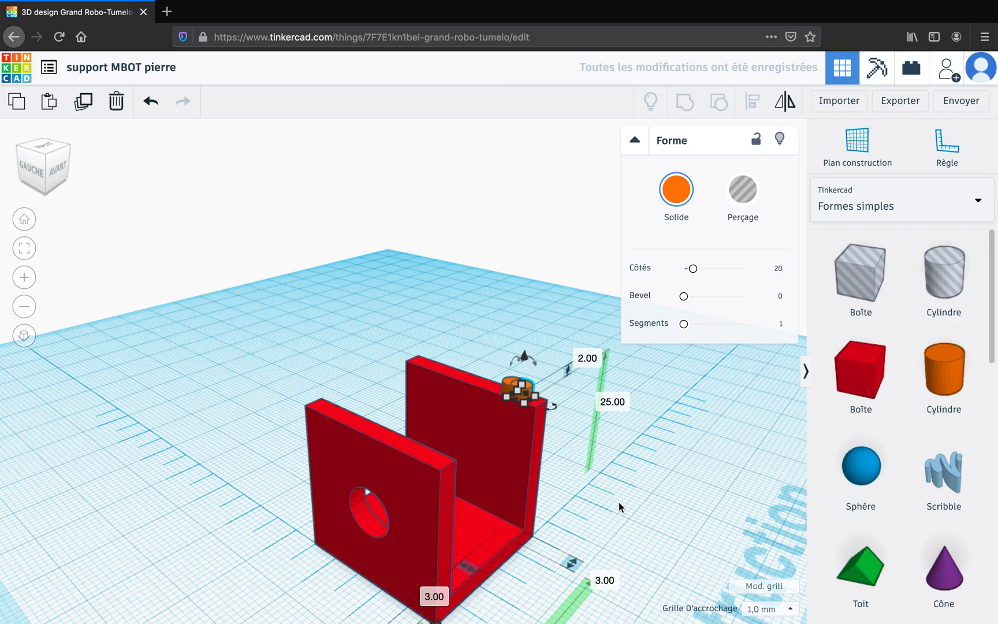
- Set the copied pin's dimension along the wall to 18.5 mm, and check the resulting shape
{"action": "scroll", "coordinate": [619, 502], "scroll_direction": "down", "scroll_amount": 2}
{"action": "scroll", "coordinate": [619, 507], "scroll_direction": "down", "scroll_amount": 3}
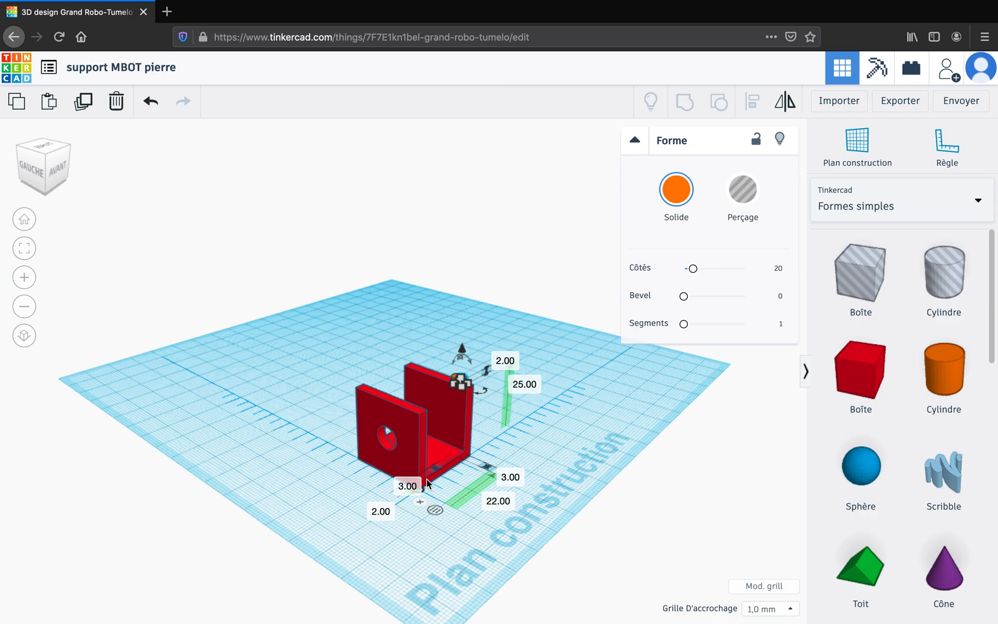
{"action": "scroll", "coordinate": [409, 491], "scroll_direction": "up", "scroll_amount": 2}
{"action": "scroll", "coordinate": [410, 498], "scroll_direction": "down", "scroll_amount": 3}
{"action": "left_click", "coordinate": [401, 449]}
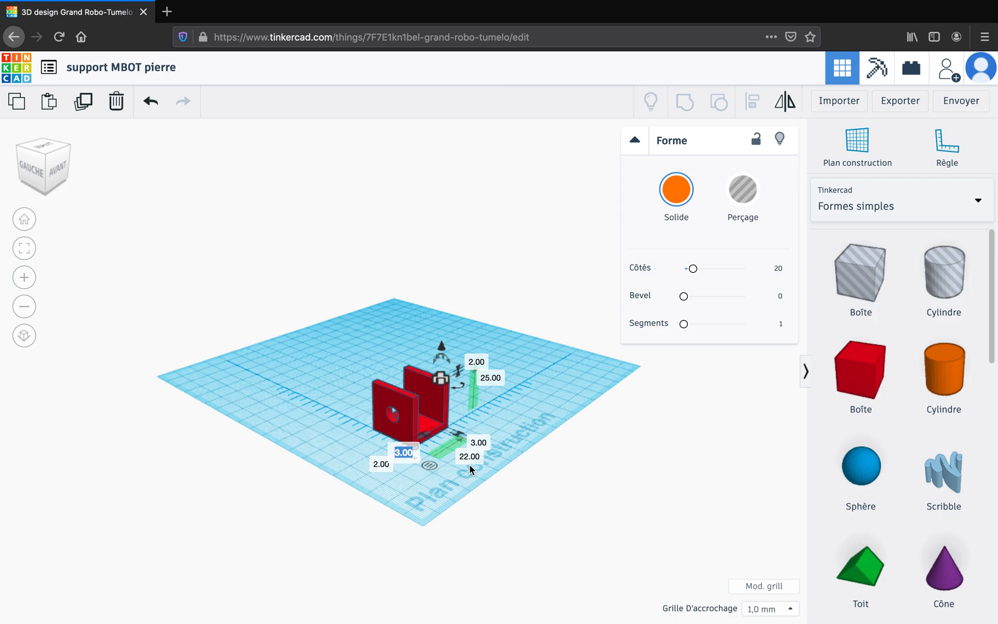
{"action": "type", "text": "1825"}
{"action": "key", "text": "Return"}
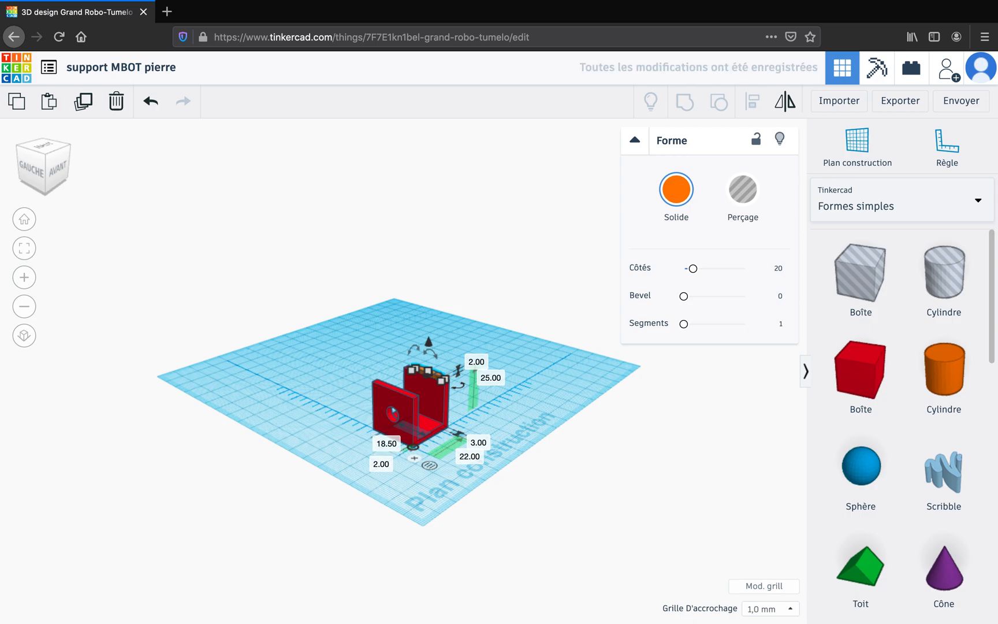
{"action": "left_click", "coordinate": [542, 479]}
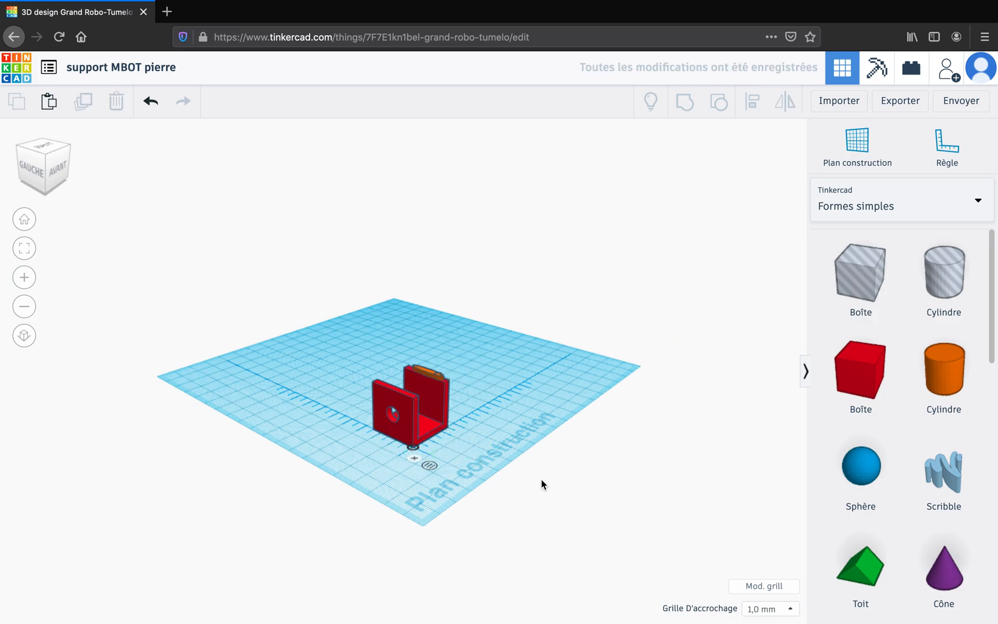
{"action": "left_click", "coordinate": [421, 370]}
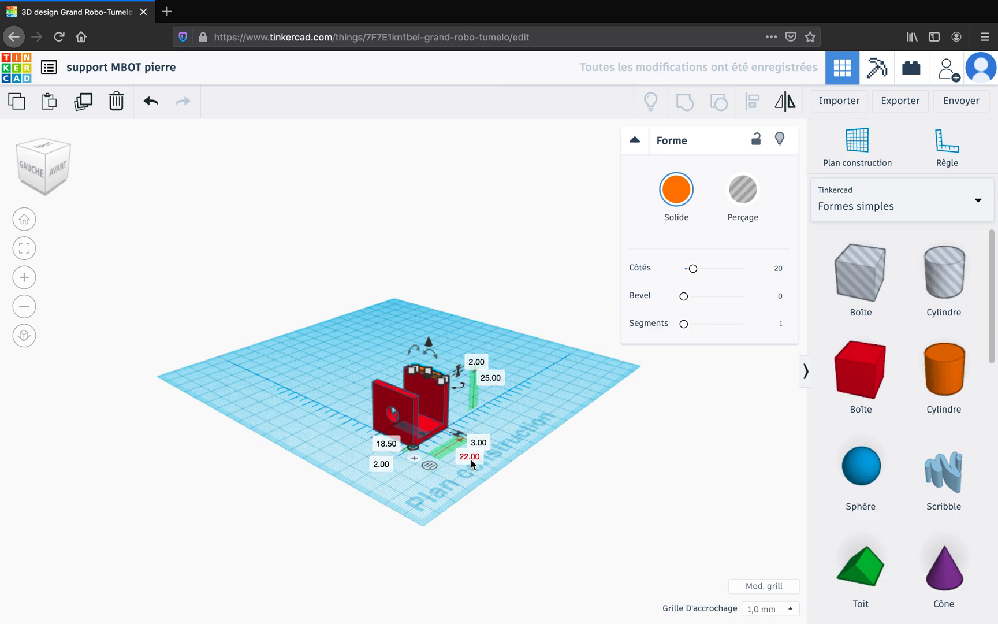
- Set the copied pin's offset along the wall to 1 mm and its dimension in that direction to 3 mm
{"action": "left_click", "coordinate": [381, 466]}
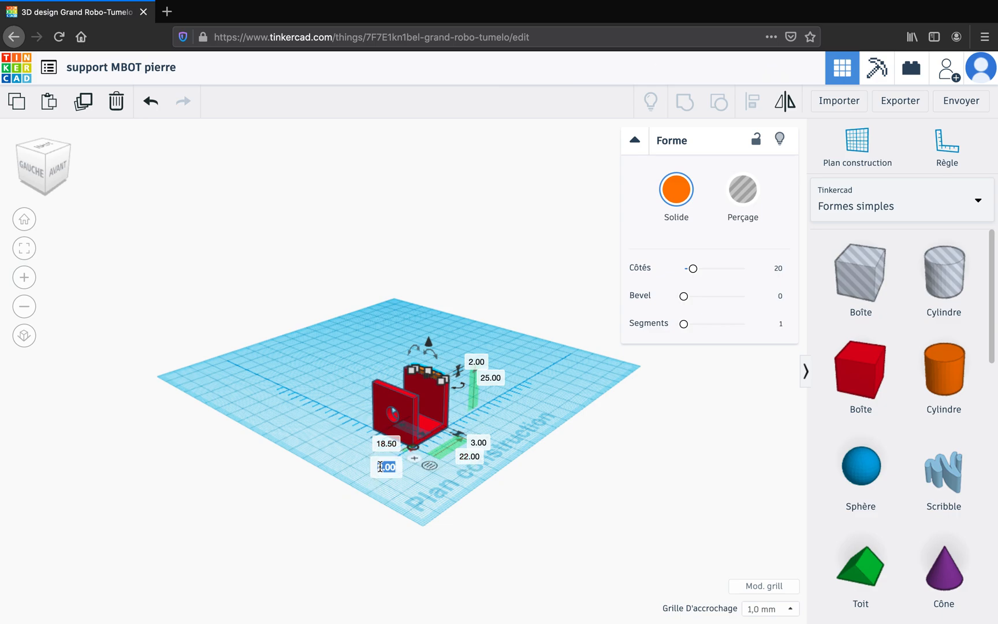
{"action": "type", "text": "1"}
{"action": "key", "text": "Return"}
{"action": "left_click", "coordinate": [382, 468]}
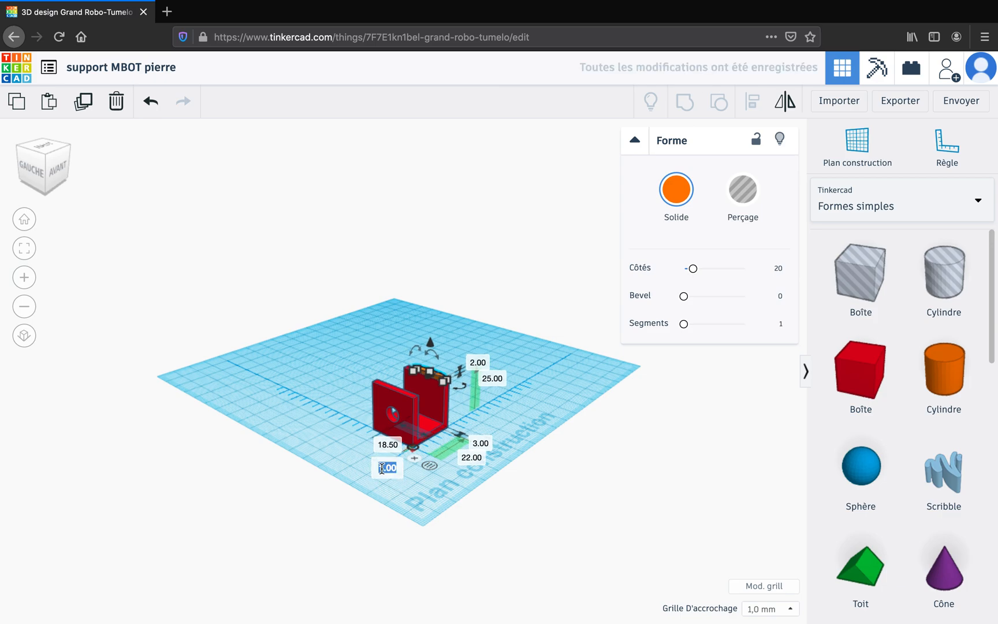
{"action": "scroll", "coordinate": [386, 471], "scroll_direction": "up", "scroll_amount": 3}
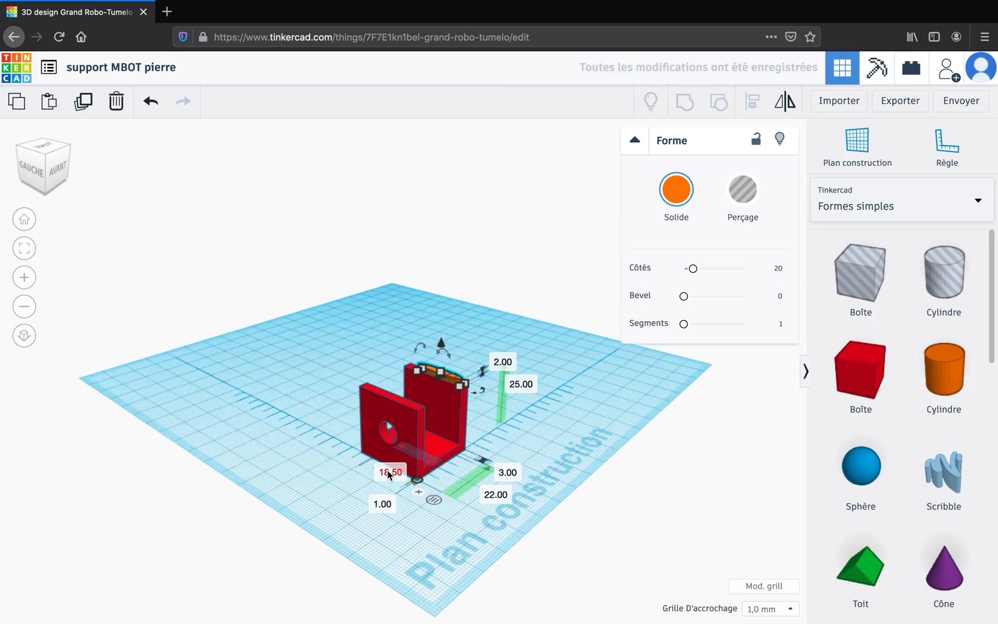
{"action": "scroll", "coordinate": [388, 474], "scroll_direction": "down", "scroll_amount": 5}
{"action": "left_click", "coordinate": [383, 430]}
{"action": "type", "text": "3"}
{"action": "key", "text": "Return"}
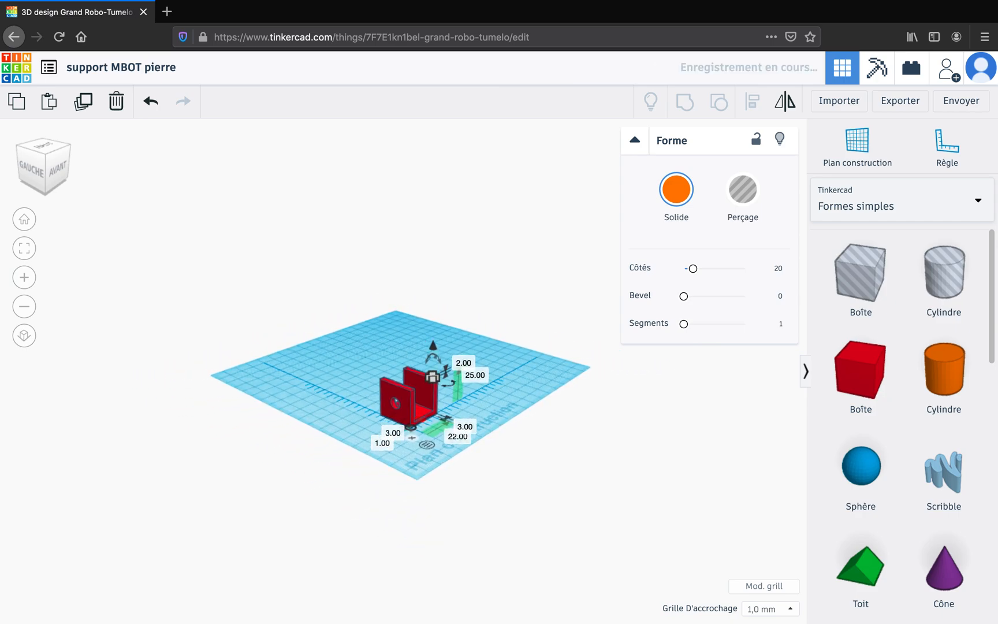
- Set the copied pin's ruler offset along the far wall to 18.5 mm, and inspect both pins
{"action": "left_click", "coordinate": [384, 446]}
{"action": "type", "text": "18,"}
{"action": "type", "text": "5"}
{"action": "key", "text": "Return"}
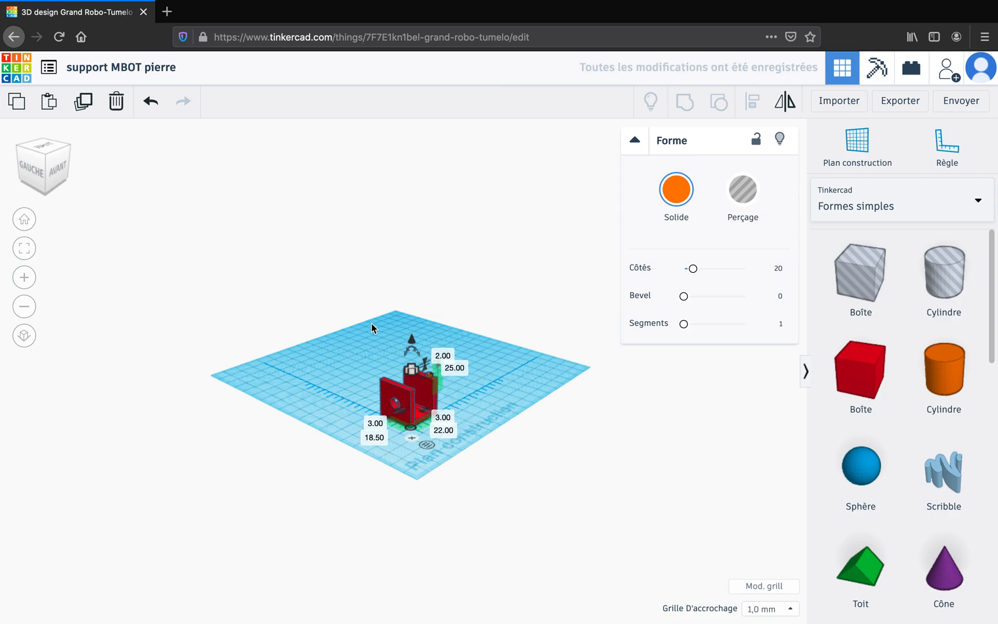
{"action": "scroll", "coordinate": [372, 329], "scroll_direction": "up", "scroll_amount": 5}
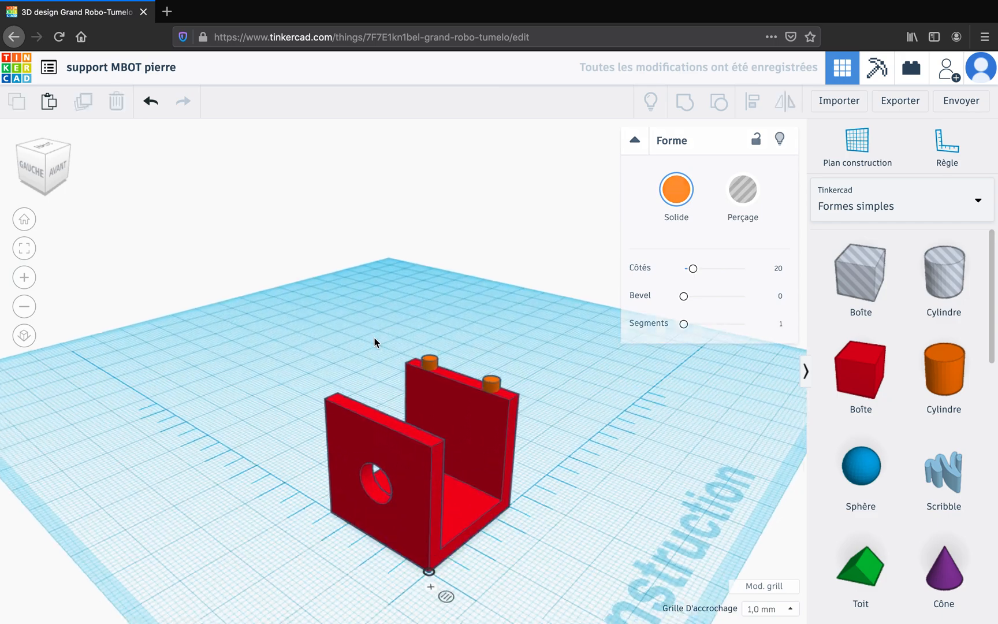
{"action": "left_click", "coordinate": [374, 338]}
{"action": "scroll", "coordinate": [370, 300], "scroll_direction": "up", "scroll_amount": 1}
{"action": "scroll", "coordinate": [364, 292], "scroll_direction": "down", "scroll_amount": 2}
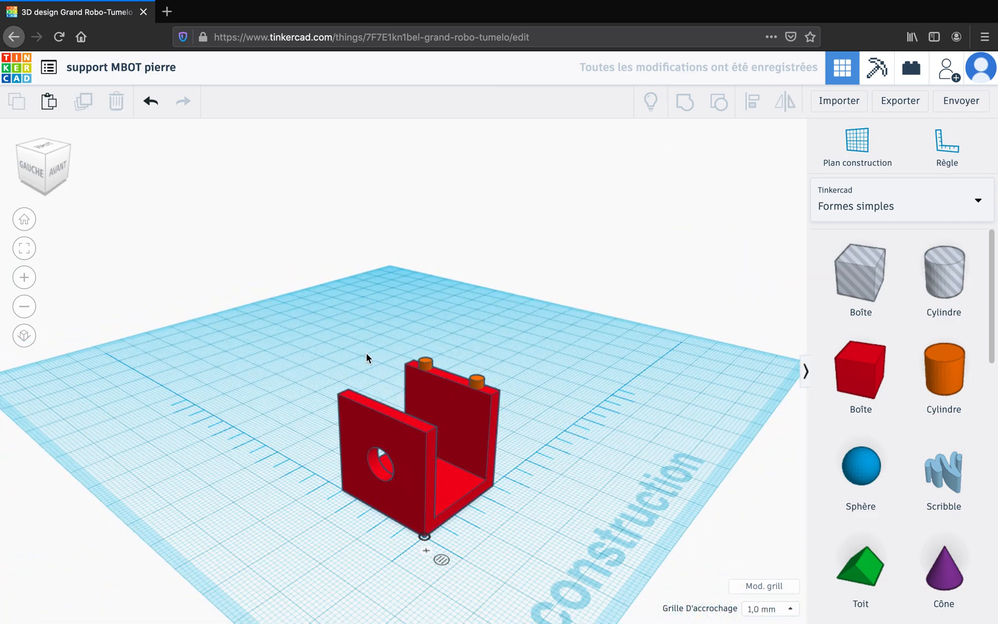
- Group the U-shaped support and the two pins into a single solid, and inspect the finished part
{"action": "left_click_drag", "start_coordinate": [238, 267], "coordinate": [566, 592]}
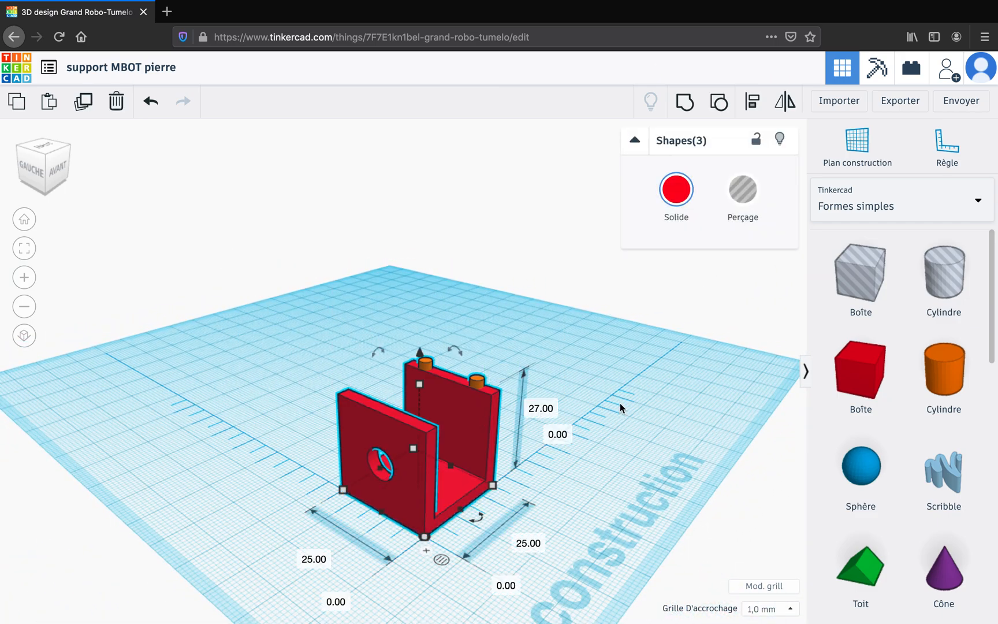
{"action": "left_click", "coordinate": [685, 103]}
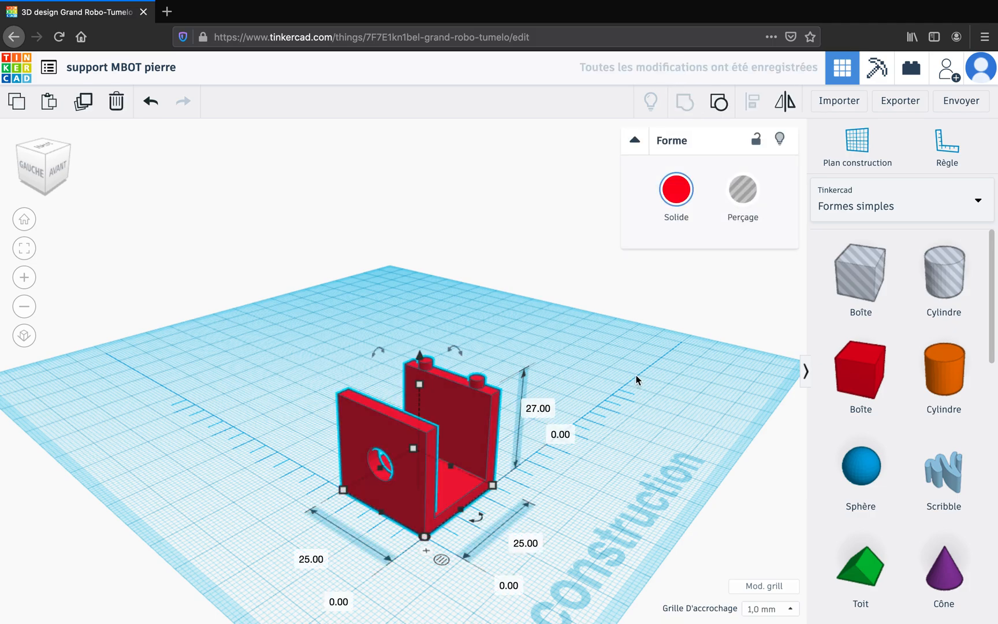
{"action": "mouse_move", "coordinate": [651, 395]}
{"action": "right_mouse_down"}
{"action": "mouse_move", "coordinate": [477, 385]}
{"action": "mouse_move", "coordinate": [467, 420]}
{"action": "mouse_move", "coordinate": [568, 385]}
{"action": "mouse_move", "coordinate": [651, 374]}
{"action": "mouse_move", "coordinate": [668, 383]}
{"action": "mouse_move", "coordinate": [666, 395]}
{"action": "mouse_move", "coordinate": [647, 390]}
{"action": "right_mouse_up"}
{"action": "left_click", "coordinate": [262, 248]}
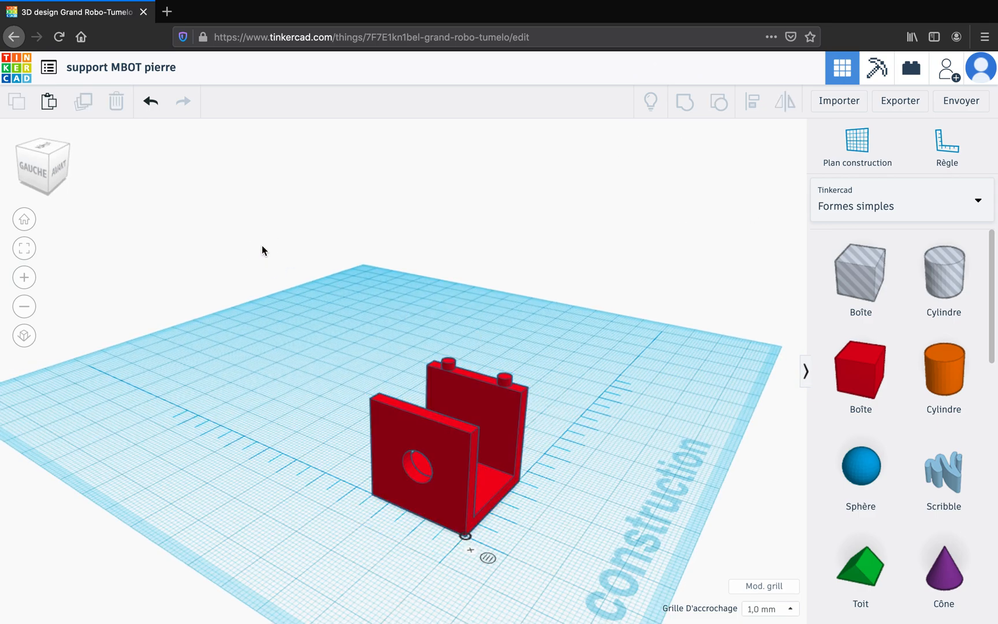
- Return to the dashboard, reopen the MBOT support design to inspect the saved model, and go back to the dashboard
{"action": "left_click", "coordinate": [13, 68]}
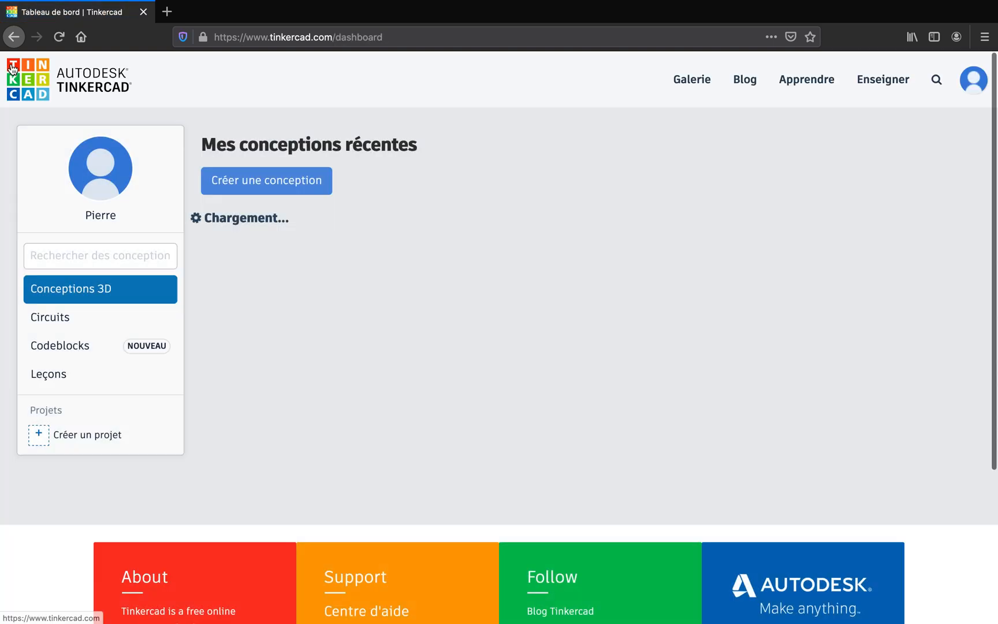
{"action": "mouse_move", "coordinate": [374, 346]}
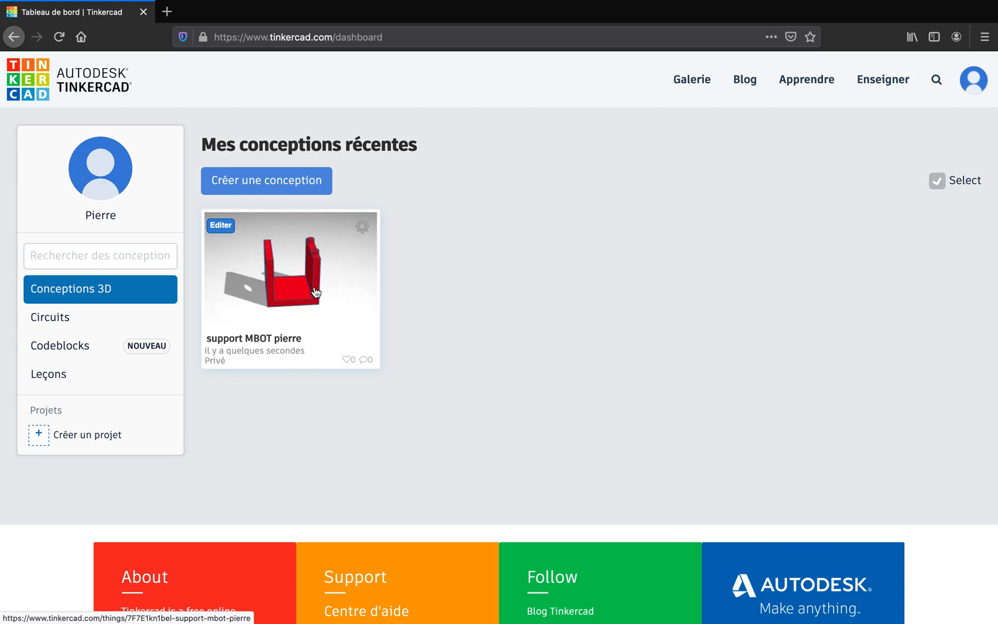
{"action": "left_click", "coordinate": [221, 227]}
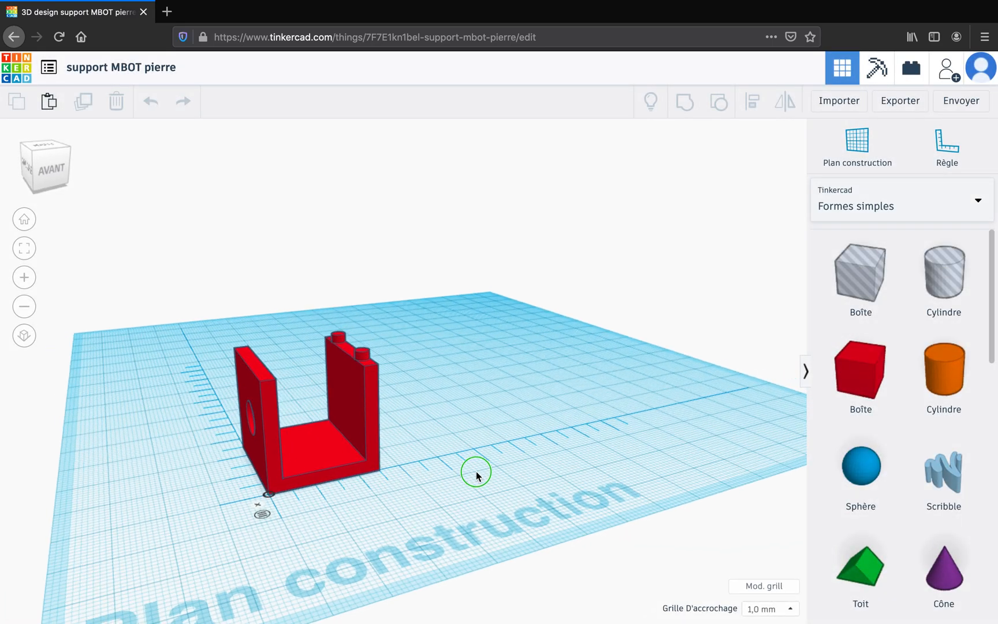
{"action": "right_click_drag", "start_coordinate": [477, 475], "coordinate": [578, 459]}
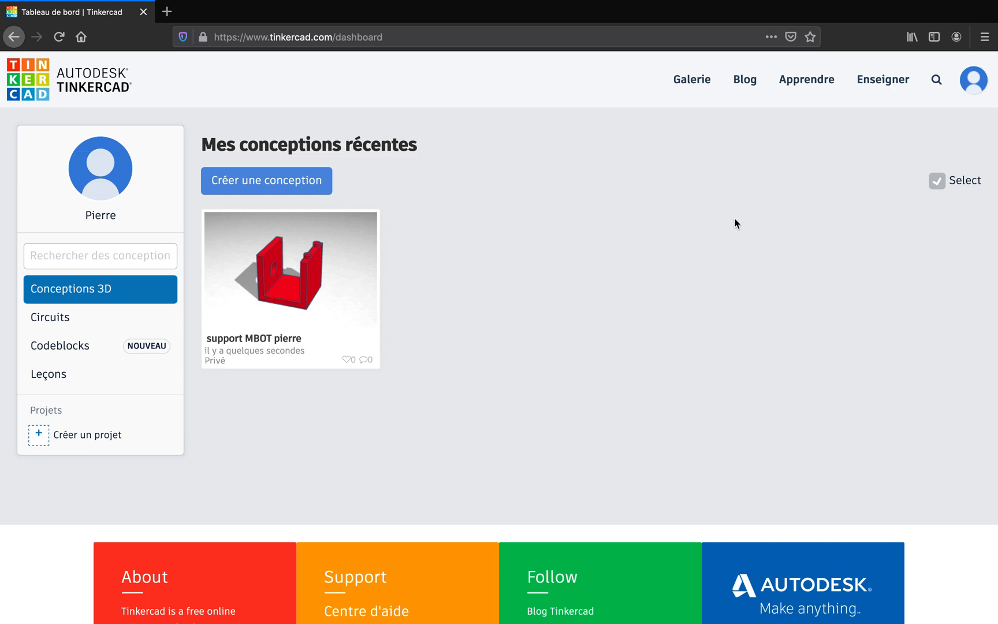
{"action": "mouse_move", "coordinate": [250, 355]}
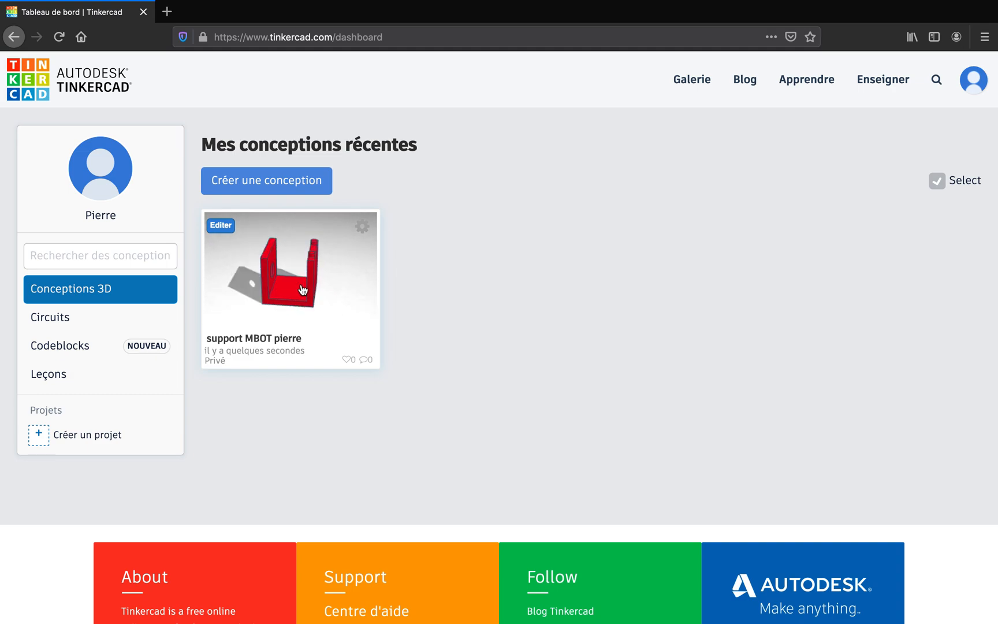